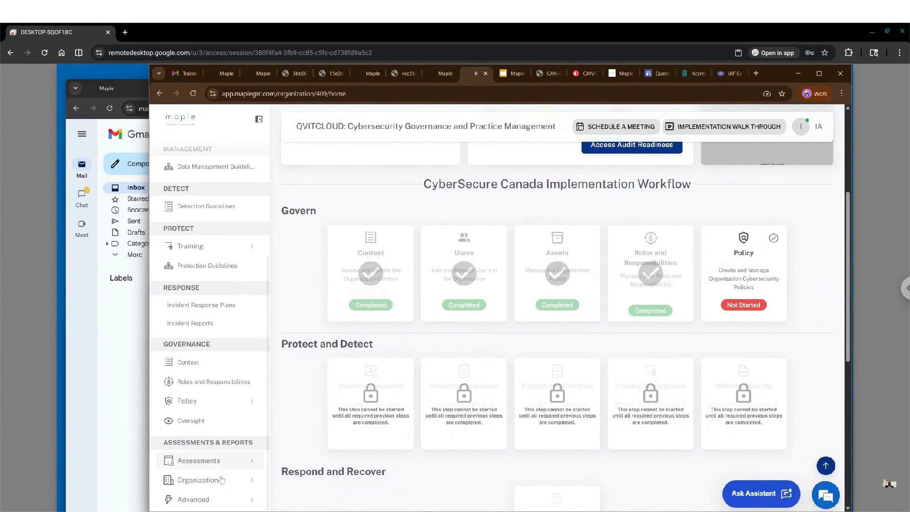
- Open the organization's profile and view the assistant's hint for the organization address without applying it
scroll(205, 483, down, 2)
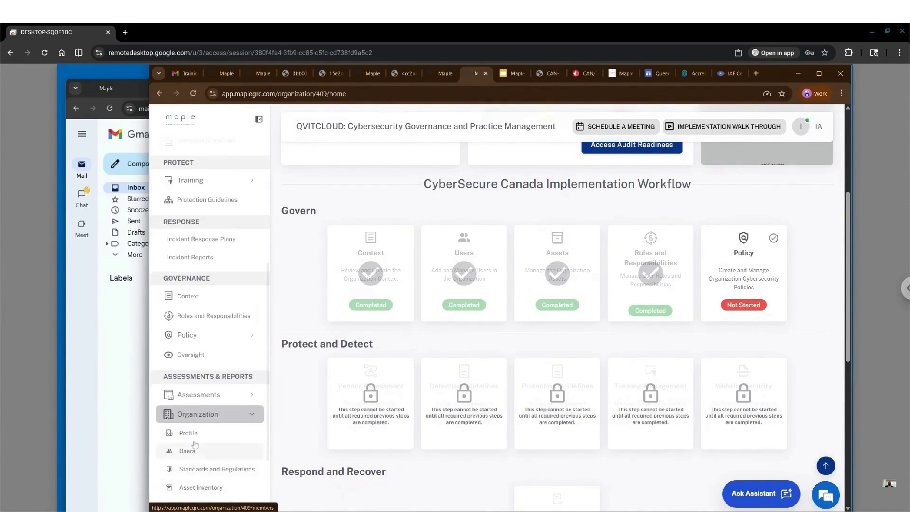
click(190, 434)
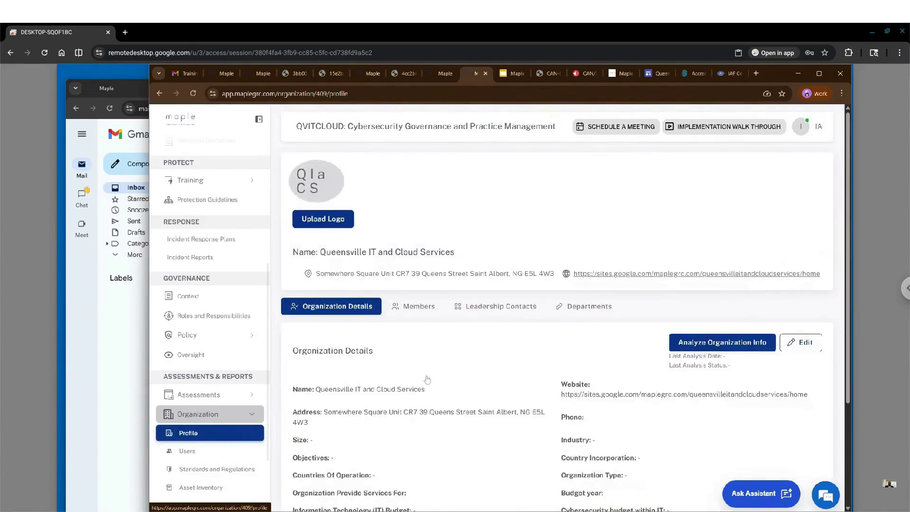
scroll(485, 359, down, 1)
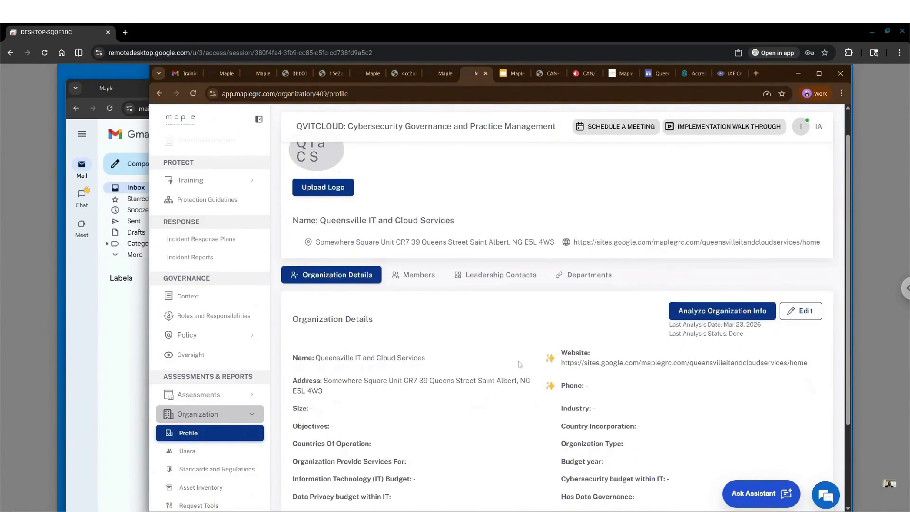
click(550, 389)
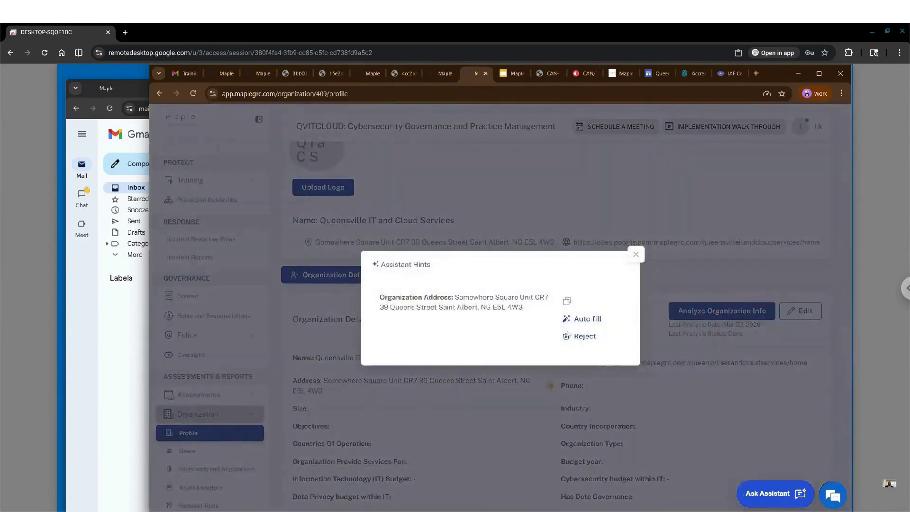
click(636, 254)
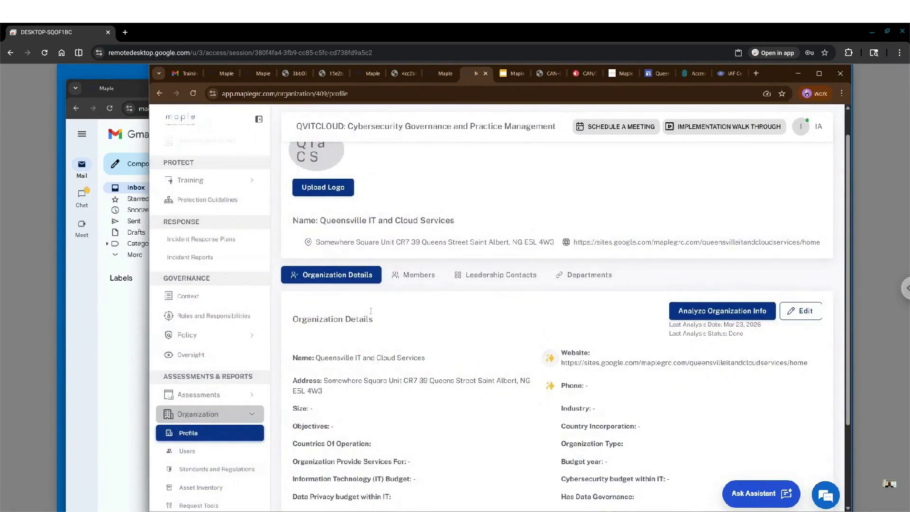
- Reload the organization profile page and widen the browser window
click(193, 93)
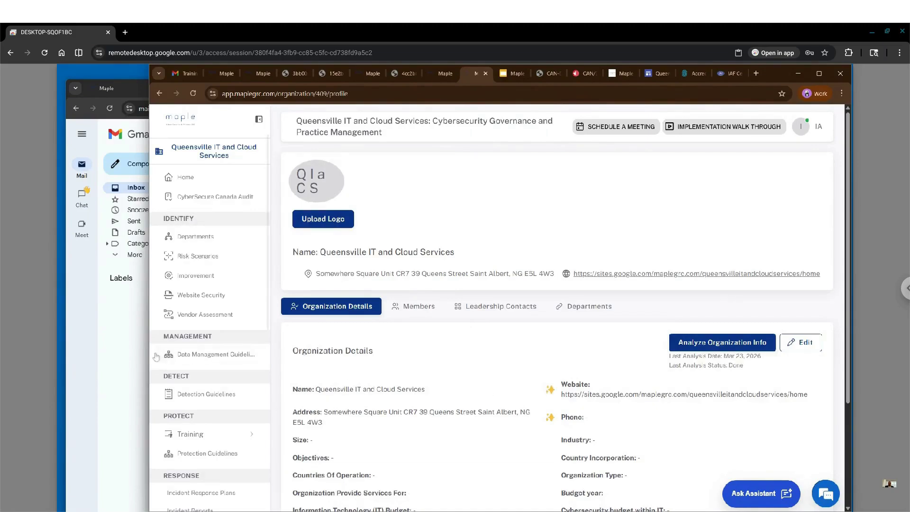
drag(150, 351, 113, 344)
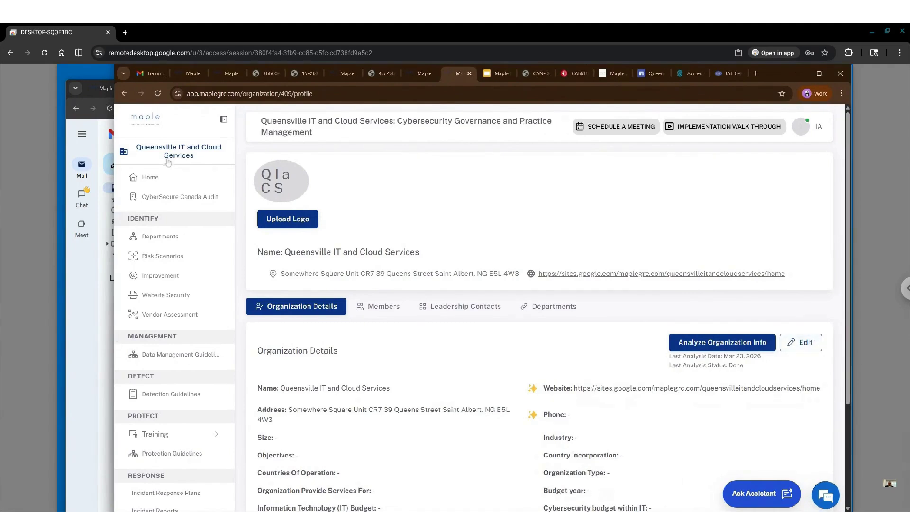
- From the home page's implementation workflow, go to the organization policies and open the Computer Security Log Management policy for editing
click(161, 176)
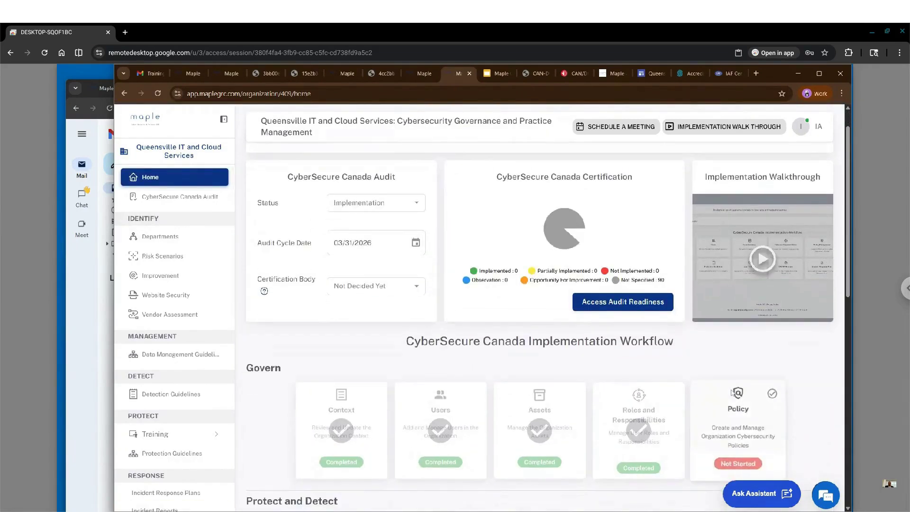
click(737, 401)
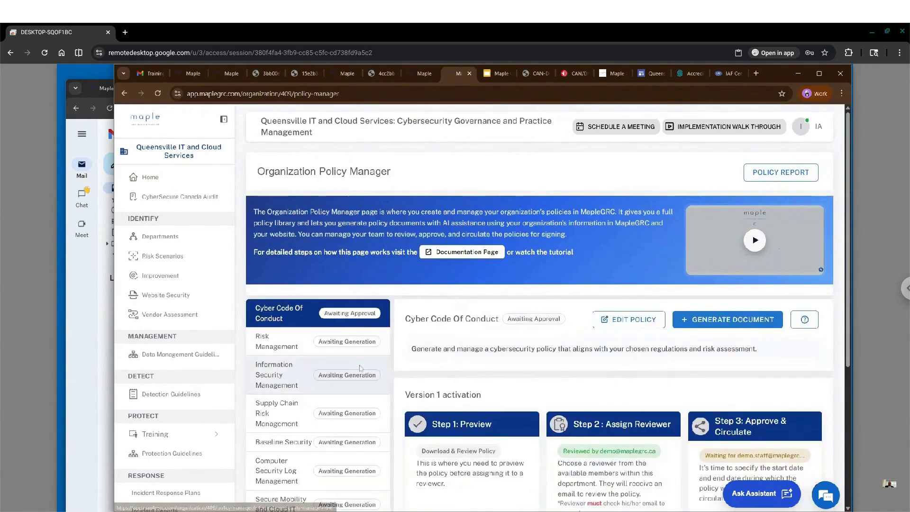
scroll(360, 368, down, 3)
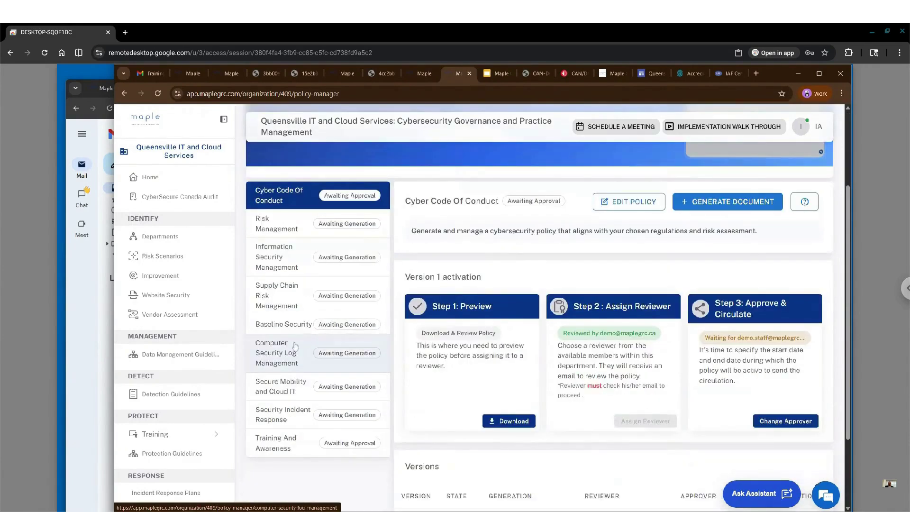
click(295, 348)
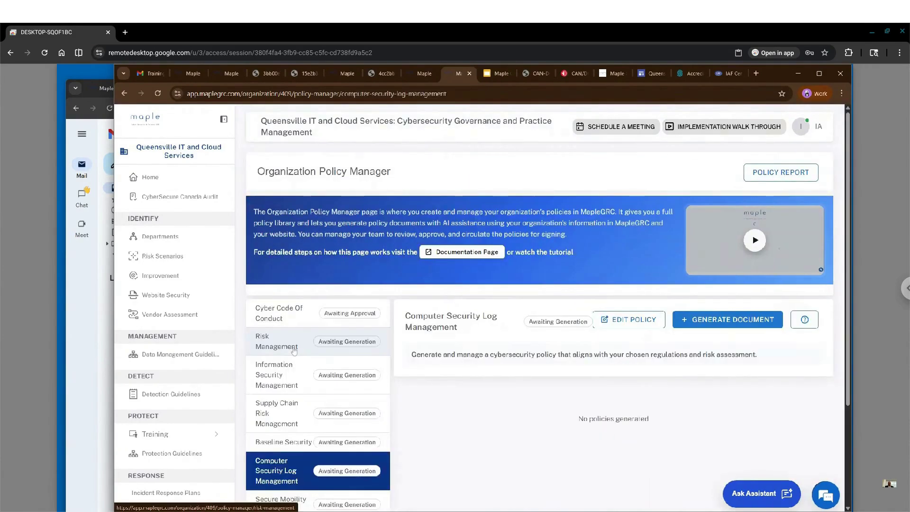
scroll(293, 351, down, 3)
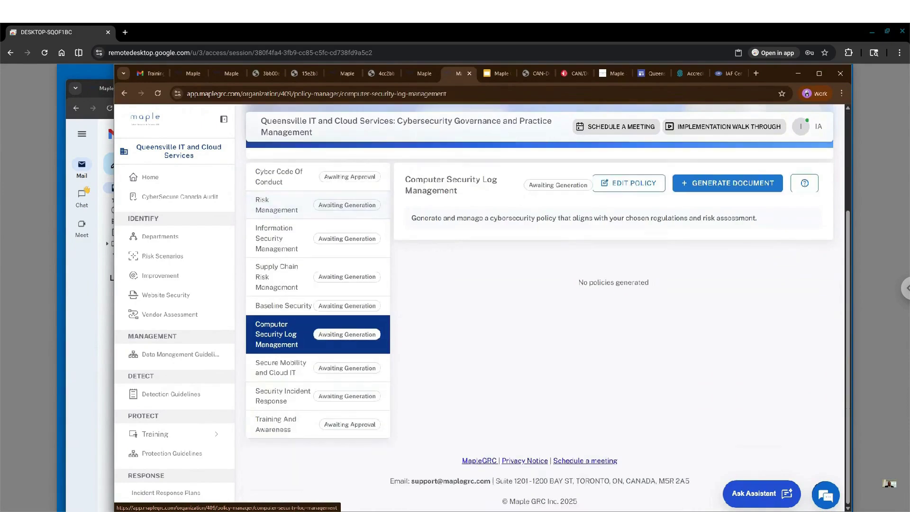
scroll(294, 348, up, 1)
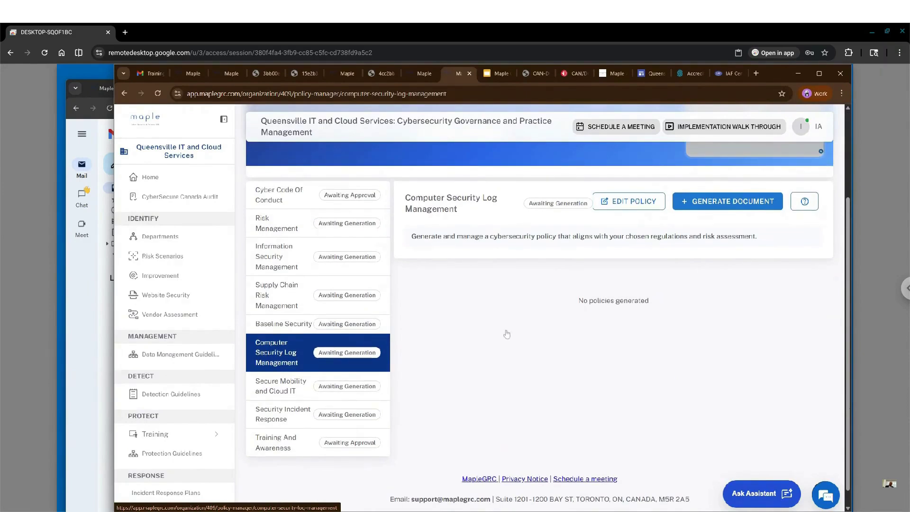
scroll(502, 331, up, 1)
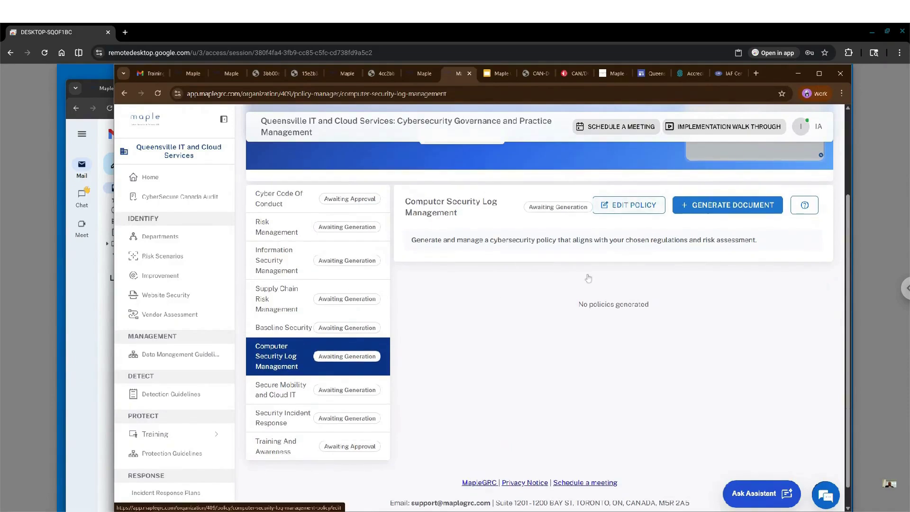
scroll(588, 278, up, 1)
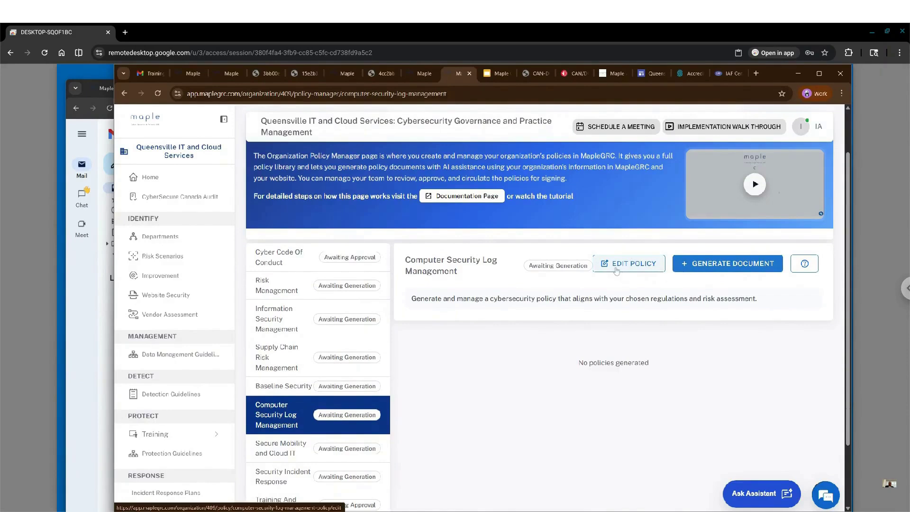
click(616, 270)
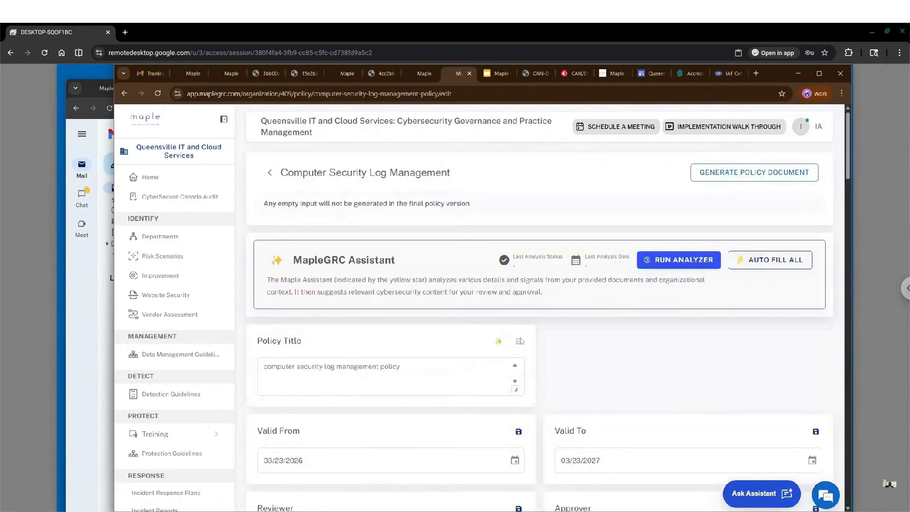
- Look through the policy form's sections, from the title and validity dates down to the policy requirements
scroll(539, 327, down, 5)
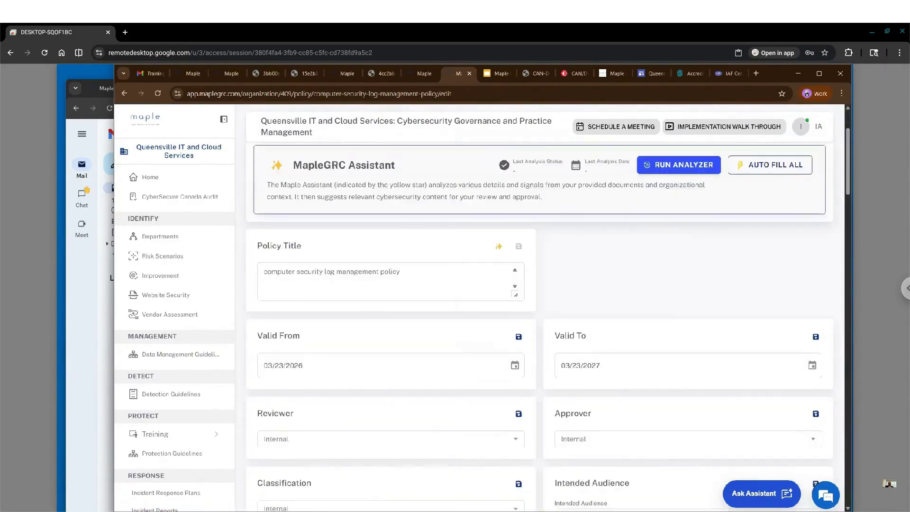
scroll(539, 327, down, 7)
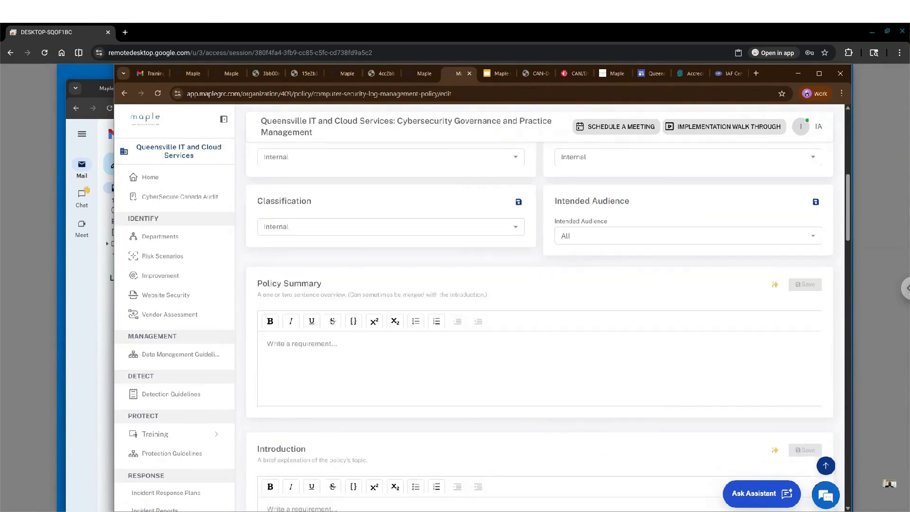
scroll(539, 327, down, 5)
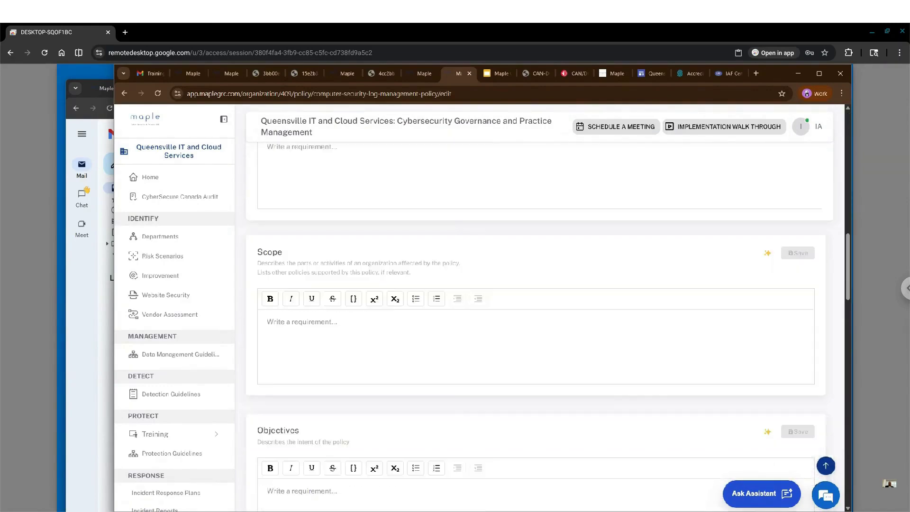
scroll(539, 327, down, 11)
scroll(535, 327, down, 9)
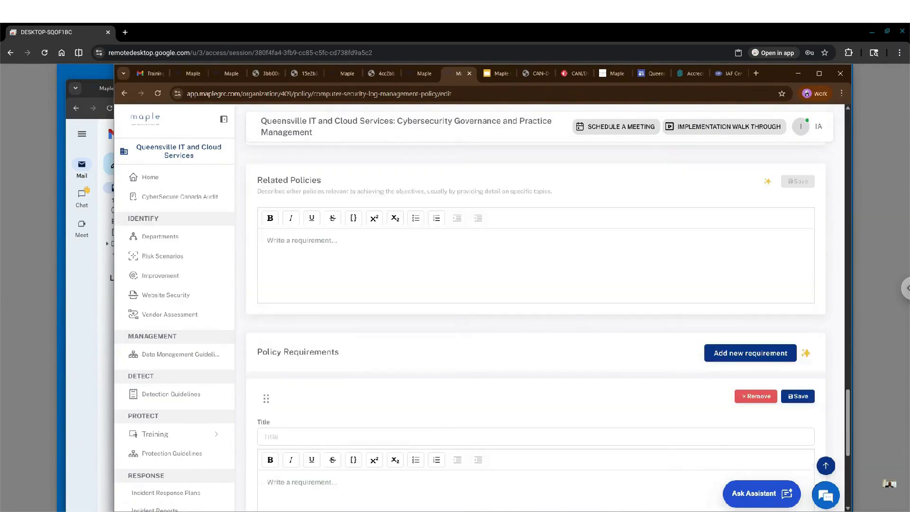
scroll(589, 408, down, 1)
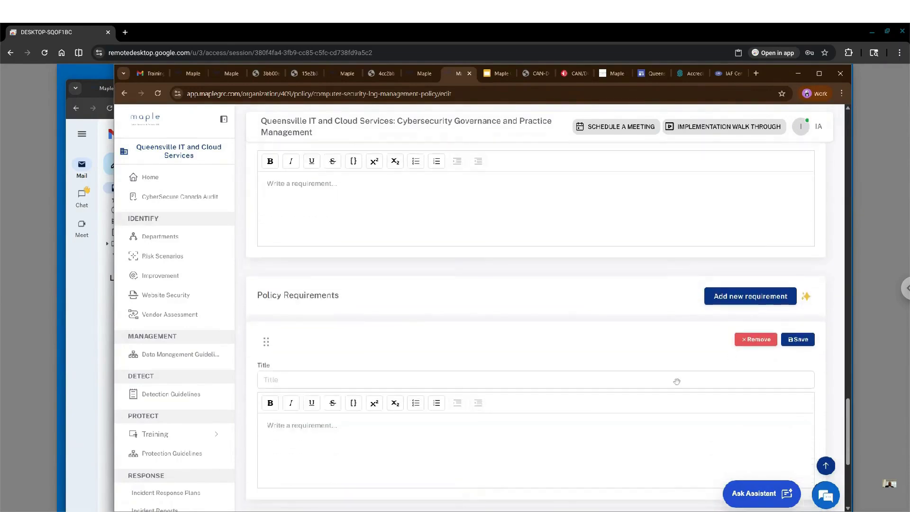
scroll(677, 381, up, 20)
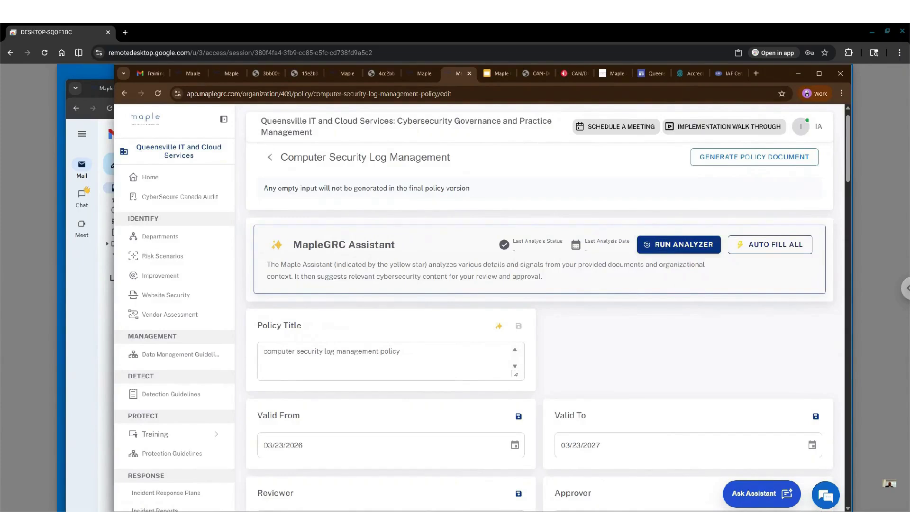
- Run the MapleGRC Assistant analyzer on the Computer Security Log Management policy and refresh the page to load its suggestions
click(670, 250)
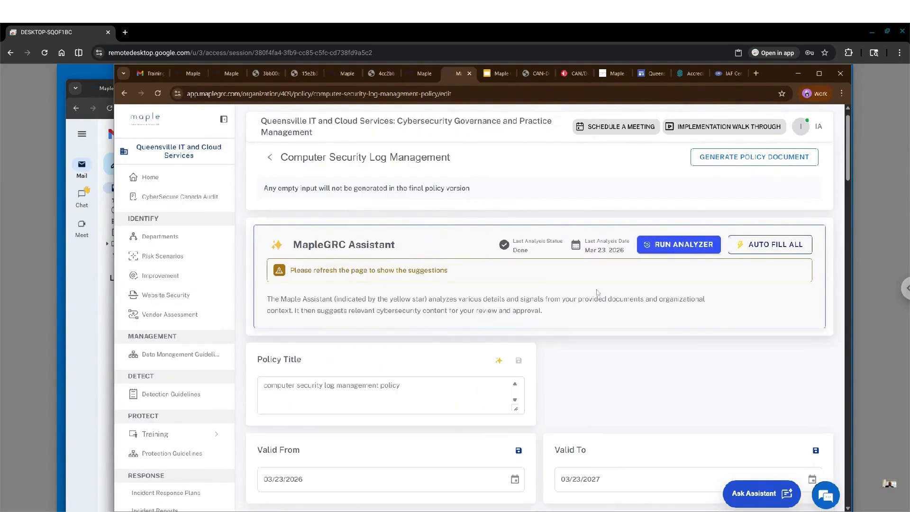
scroll(597, 292, down, 5)
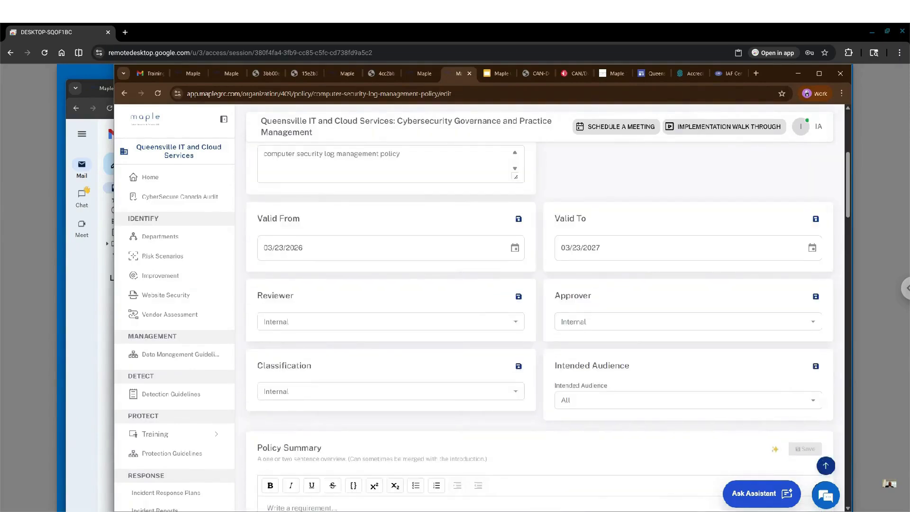
scroll(643, 227, up, 4)
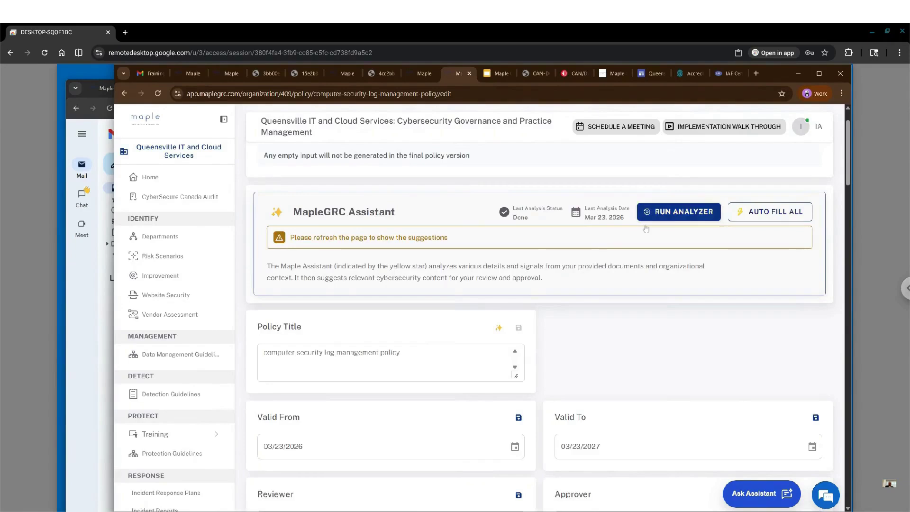
click(157, 94)
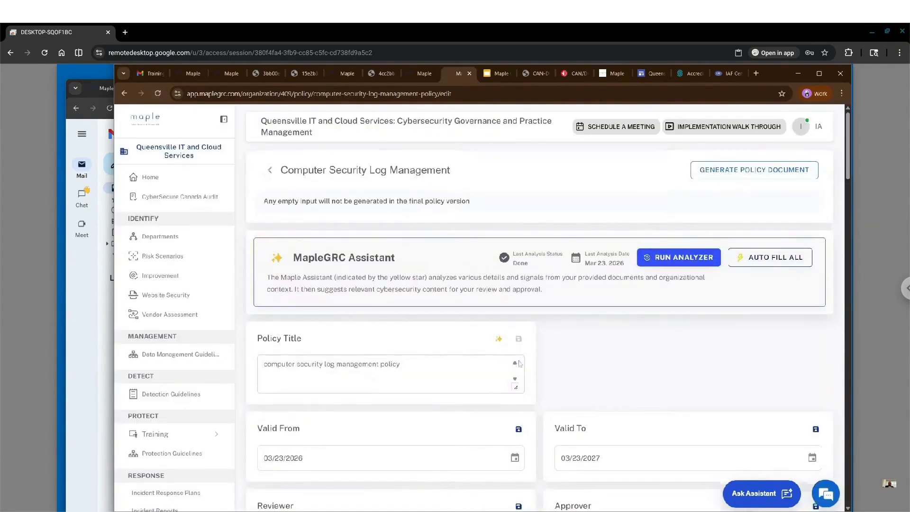
- Fill the Policy Summary with the assistant's suggested text and select the words after "policy" in it
scroll(519, 363, down, 2)
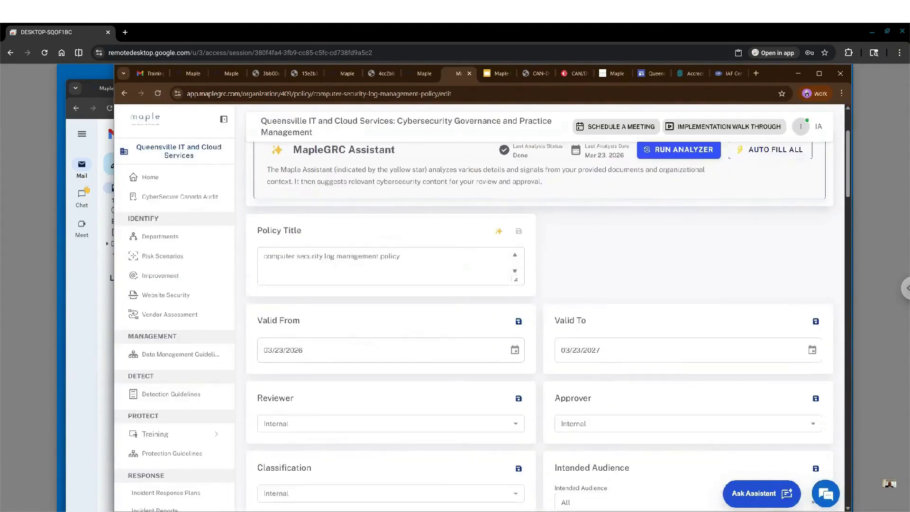
scroll(784, 283, down, 5)
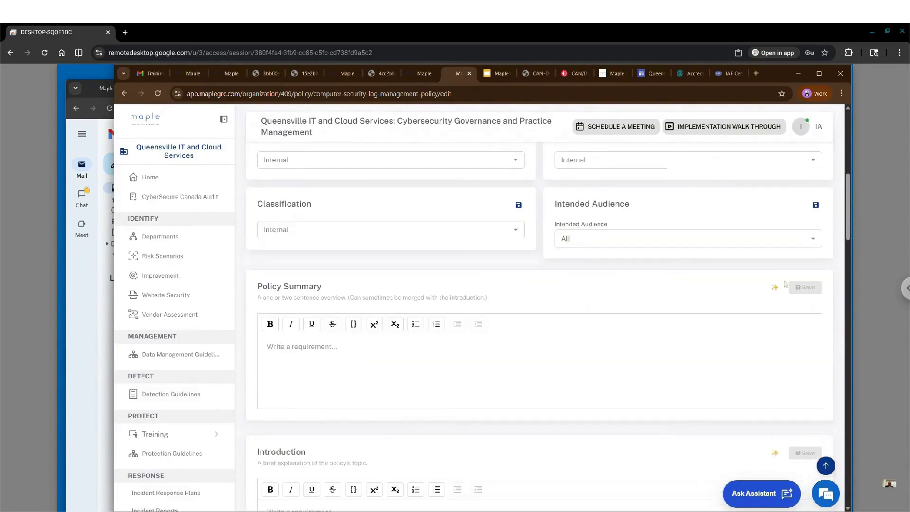
click(775, 287)
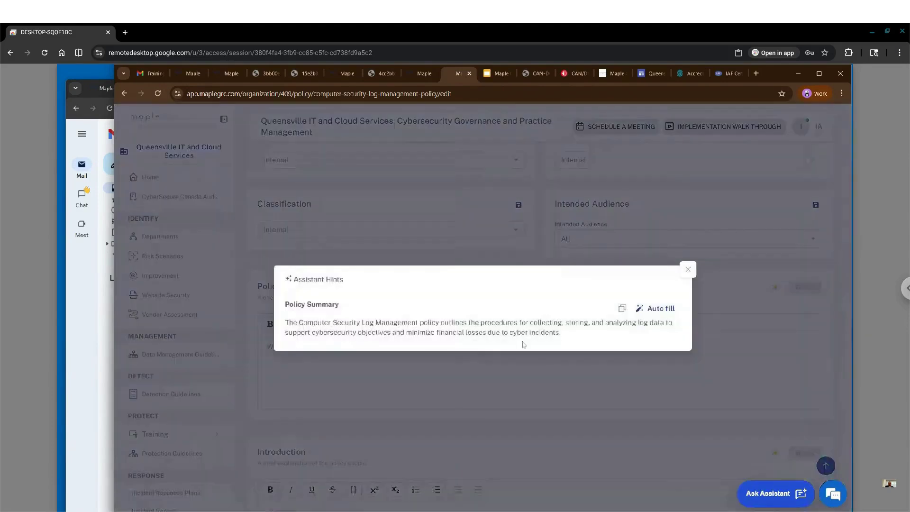
click(648, 312)
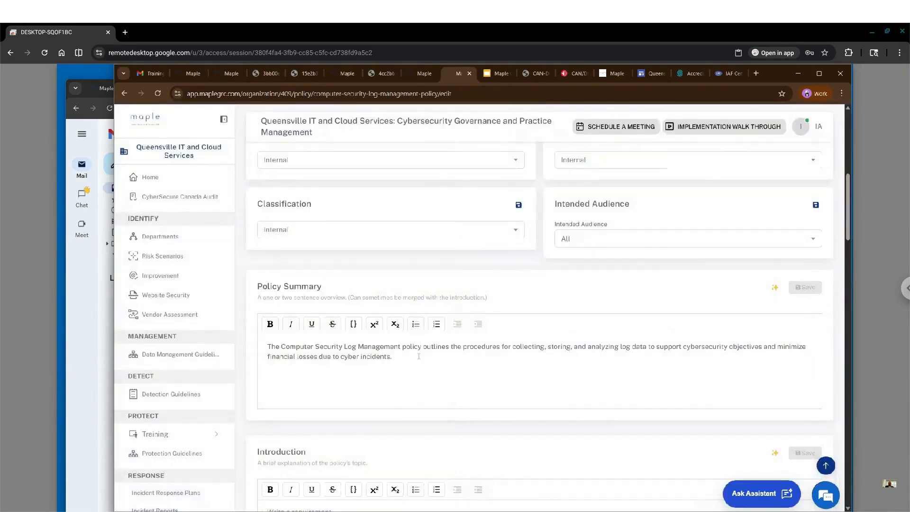
drag(431, 351, 463, 351)
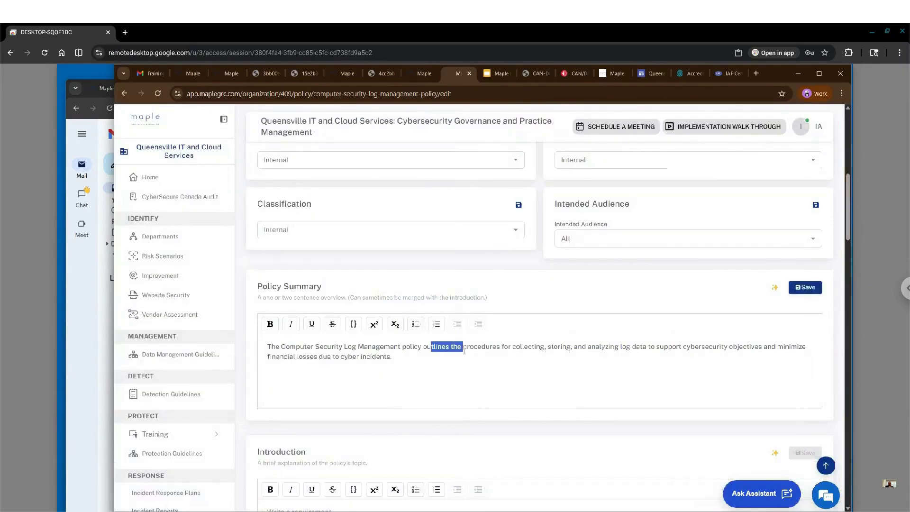
- Auto-fill the entire Computer Security Log Management policy with the assistant's suggested content and confirm the replacement
scroll(464, 351, down, 4)
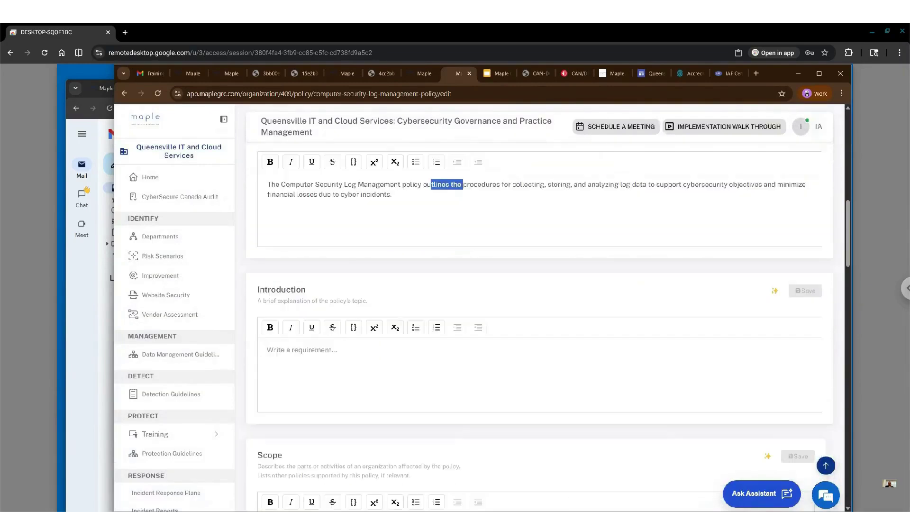
scroll(758, 306, up, 4)
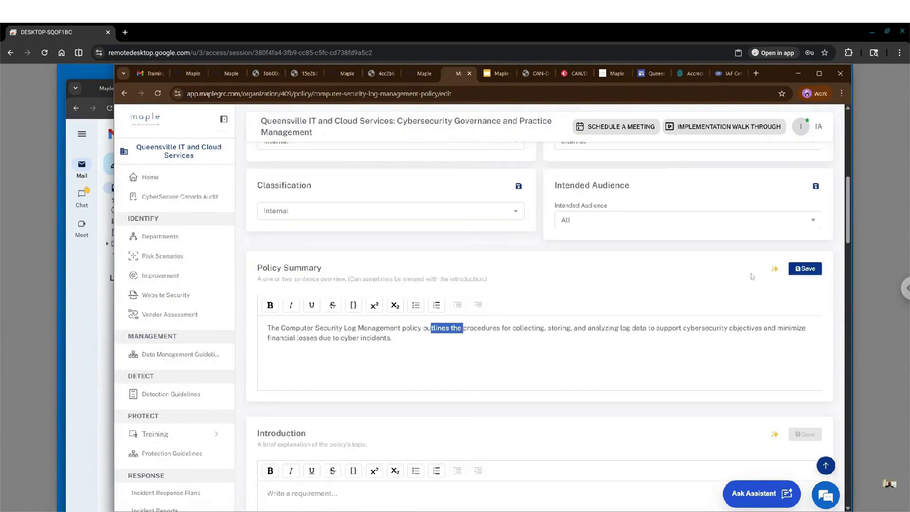
scroll(758, 305, up, 10)
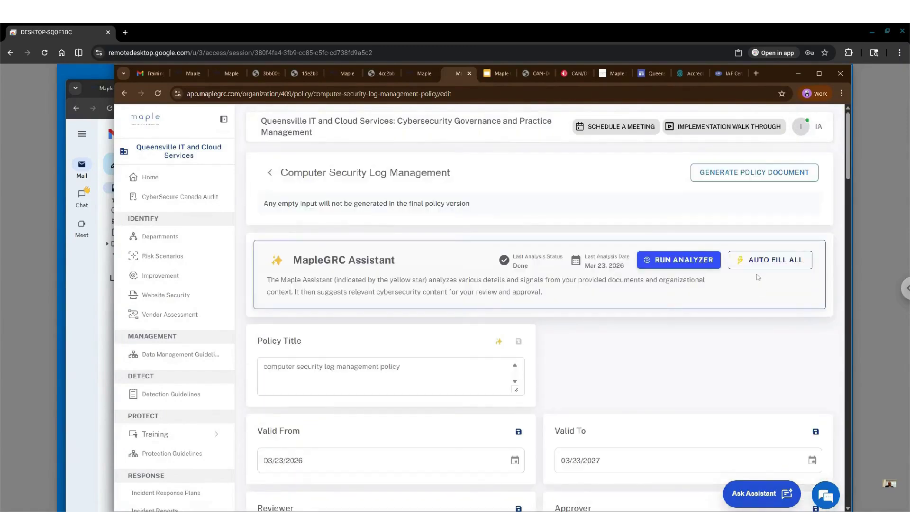
click(769, 255)
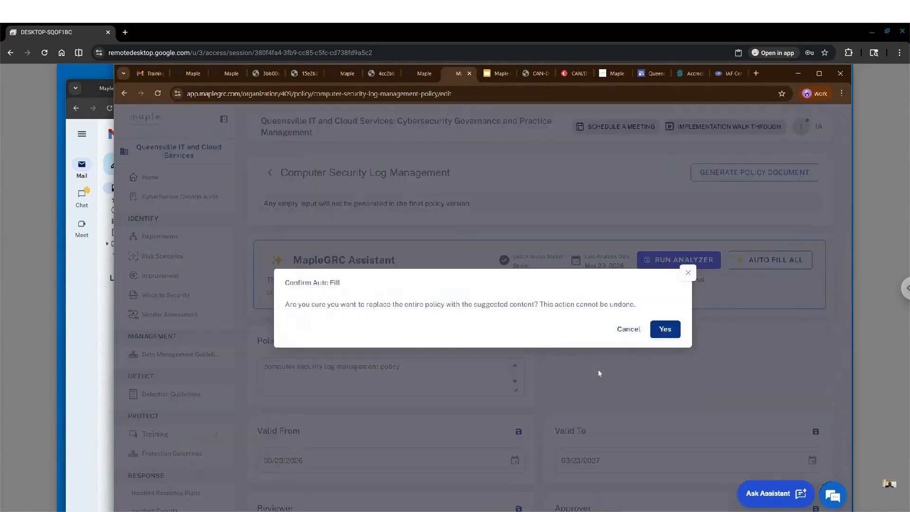
click(658, 334)
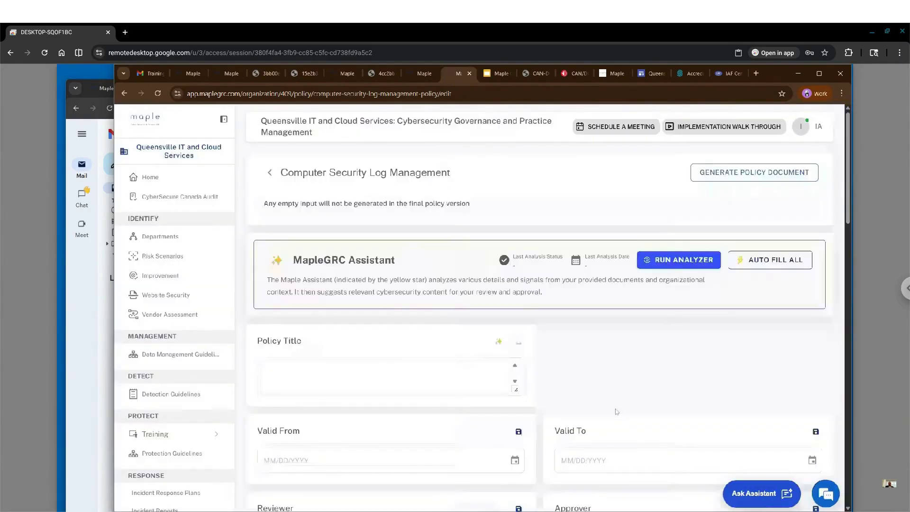
- Look through the auto-filled policy sections from the validity dates and summary down to the conclusion
scroll(616, 411, down, 5)
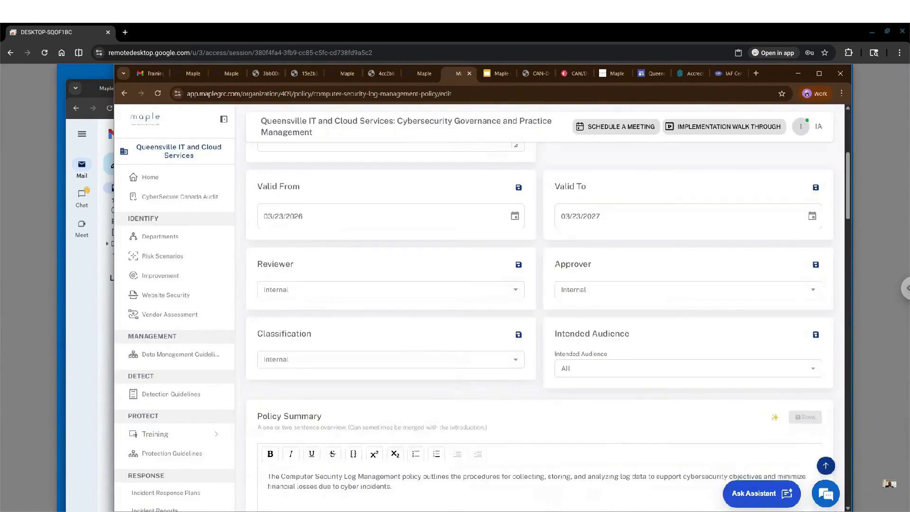
scroll(539, 308, down, 7)
scroll(539, 308, down, 5)
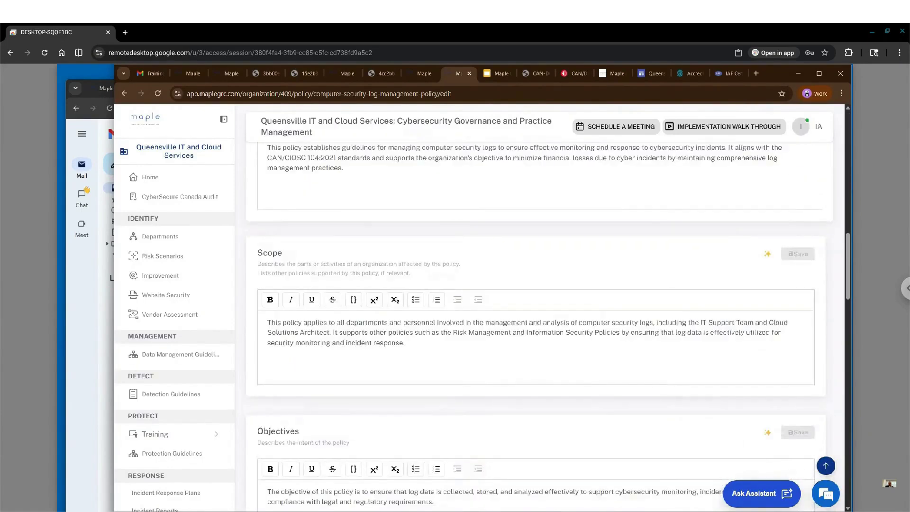
scroll(539, 308, down, 6)
scroll(539, 308, down, 11)
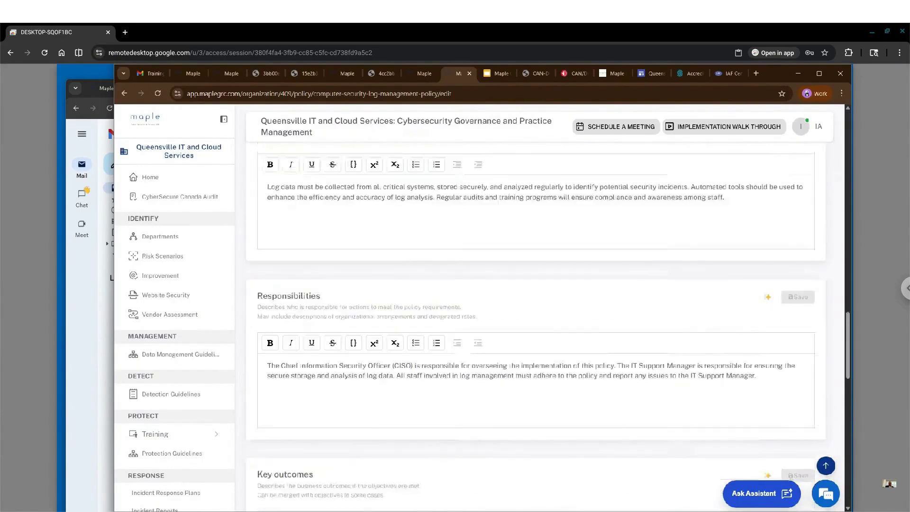
scroll(539, 308, down, 9)
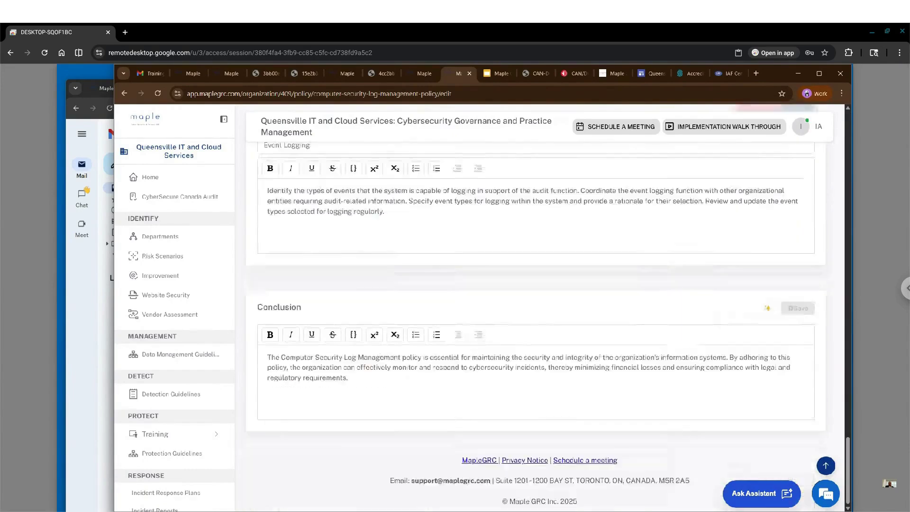
- Generate the policy document for Computer Security Log Management and go to the policy manager
scroll(547, 327, up, 18)
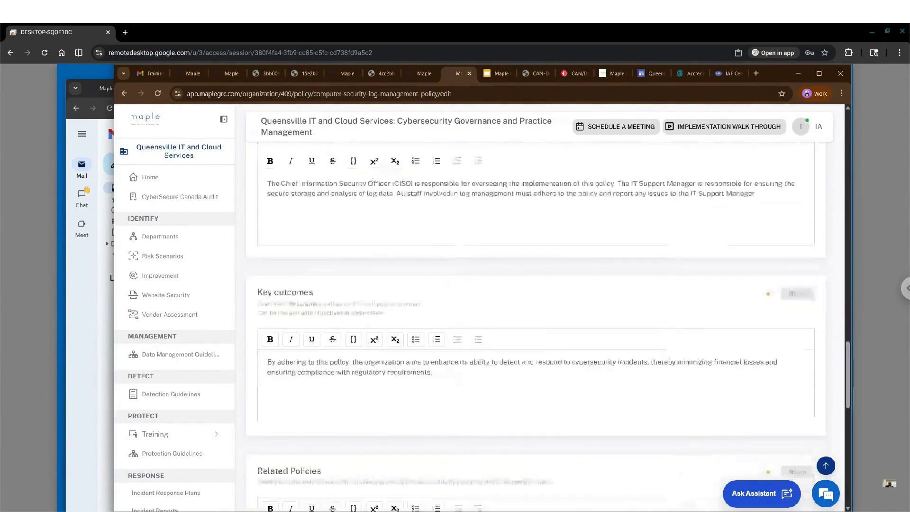
scroll(539, 308, up, 8)
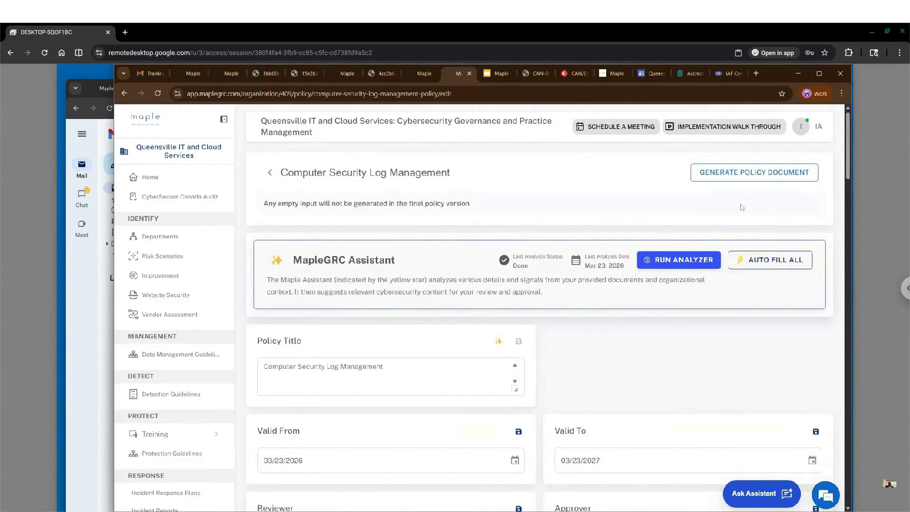
click(720, 176)
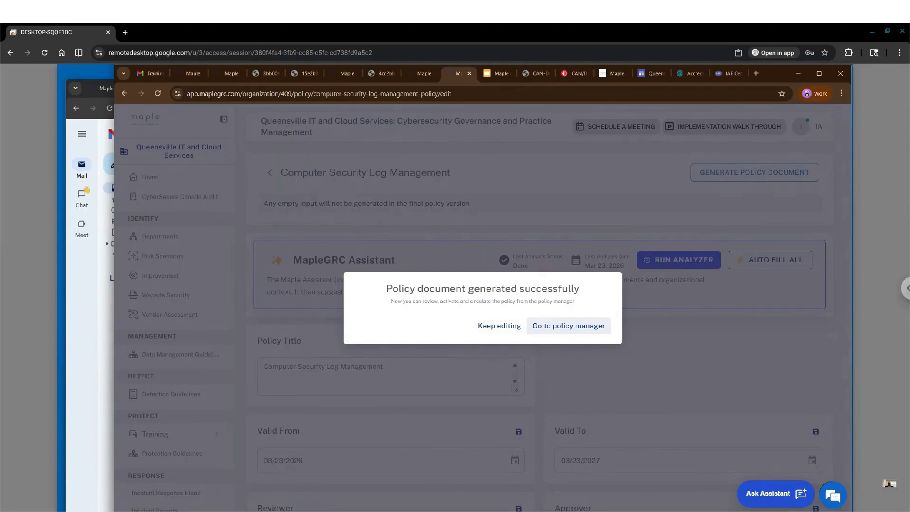
click(546, 327)
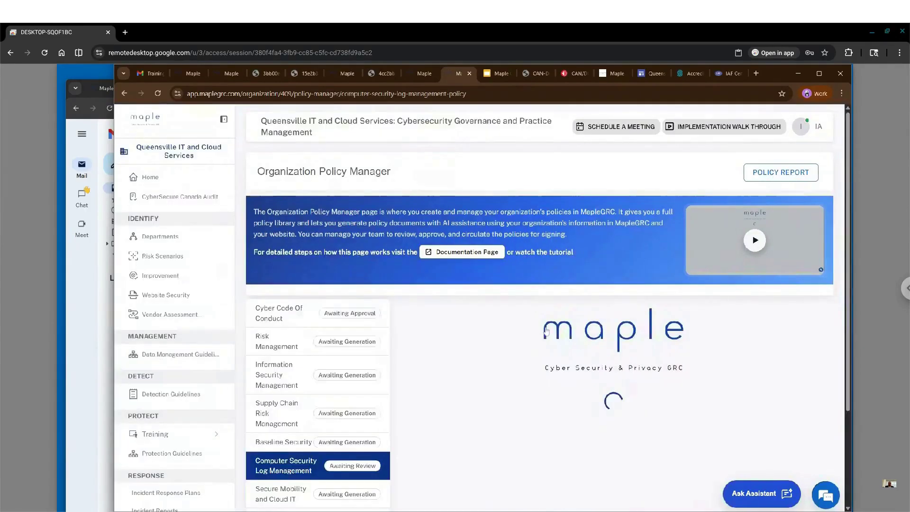
- Download the generated policy for preview, examine its header, footer and all pages, and return to the policy manager
scroll(546, 330, down, 3)
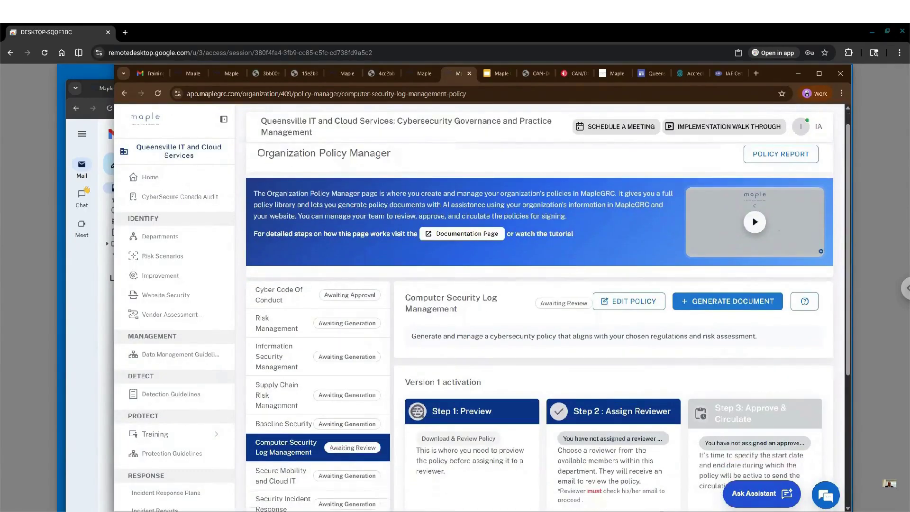
scroll(449, 271, down, 1)
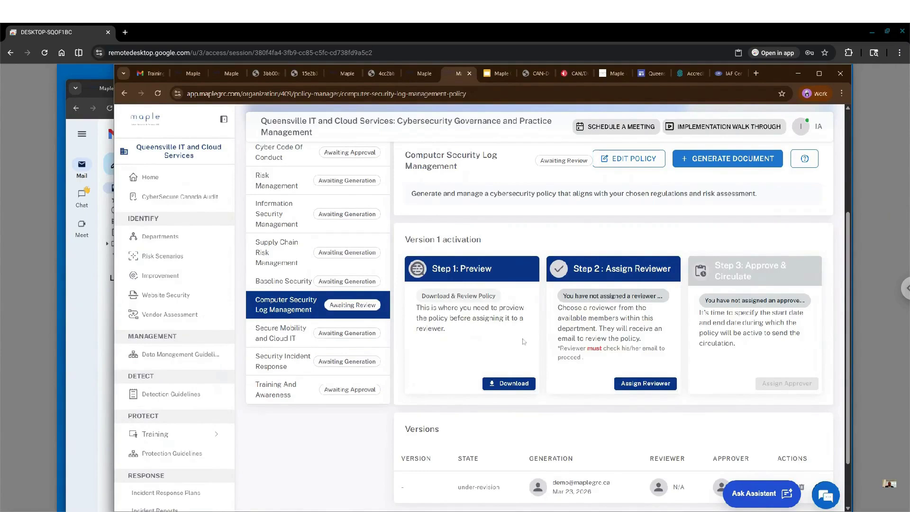
click(502, 386)
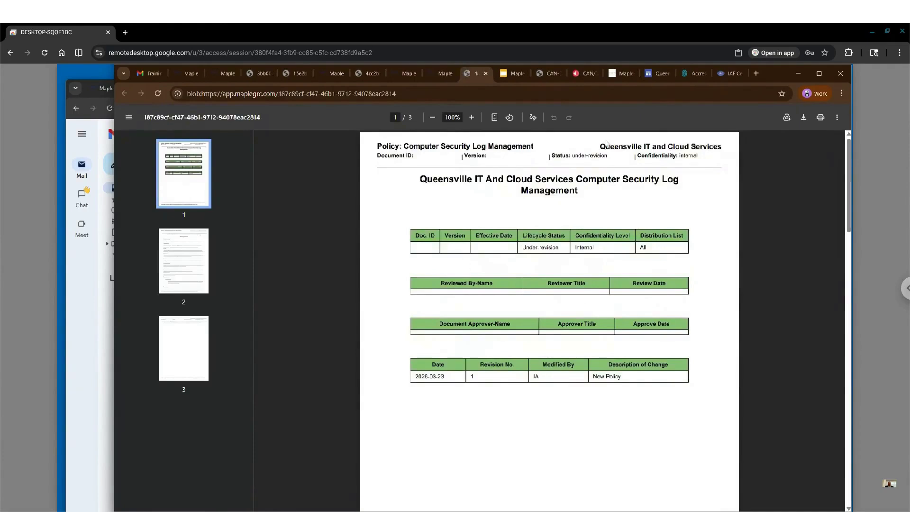
drag(606, 146, 632, 160)
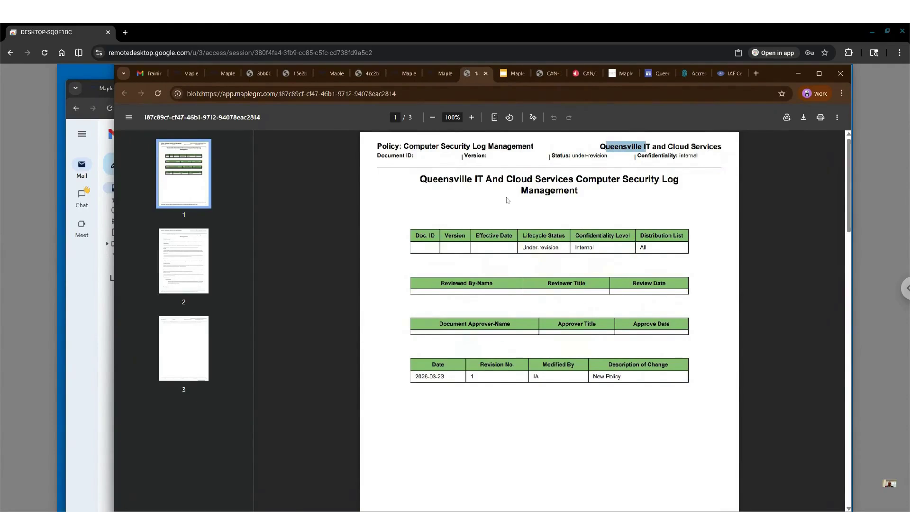
scroll(507, 200, down, 5)
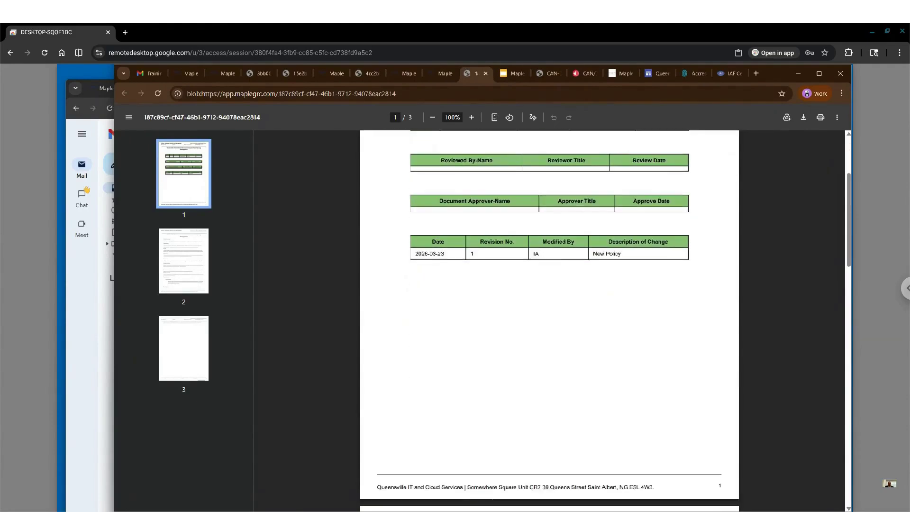
scroll(438, 290, down, 2)
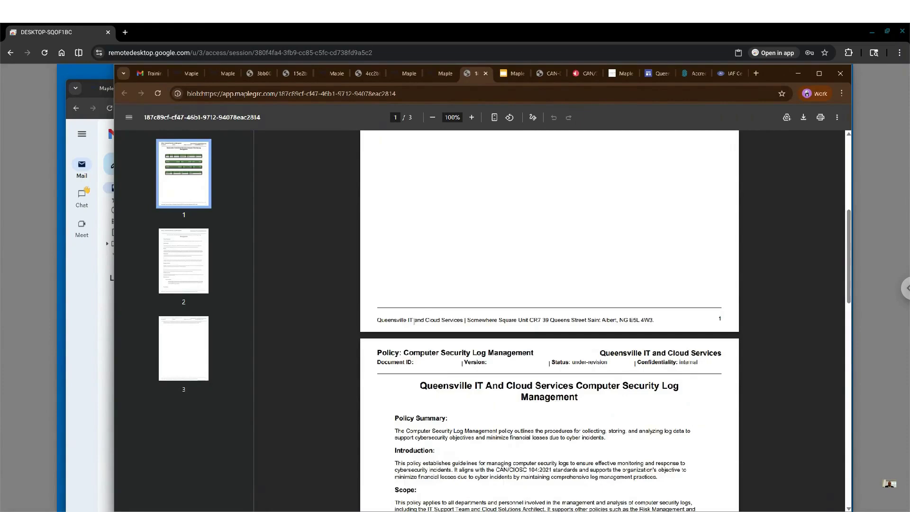
drag(413, 321, 555, 326)
scroll(555, 326, down, 5)
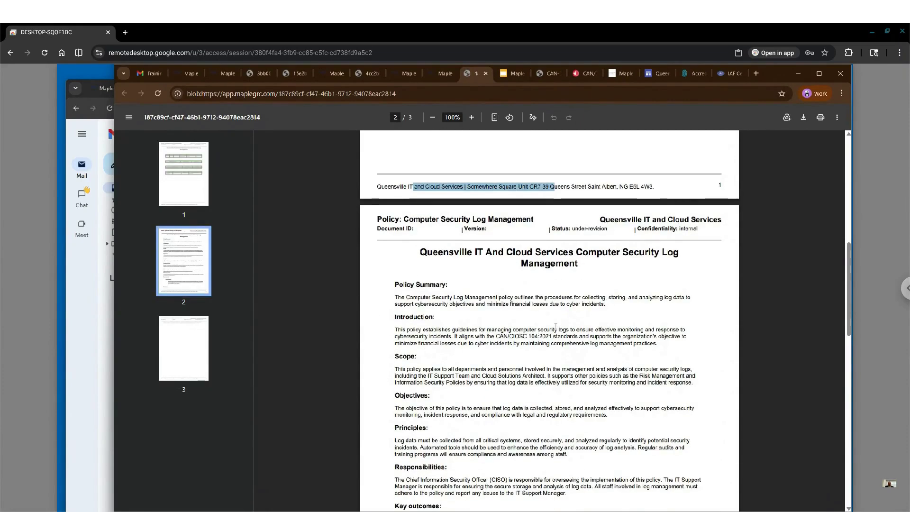
scroll(555, 326, down, 13)
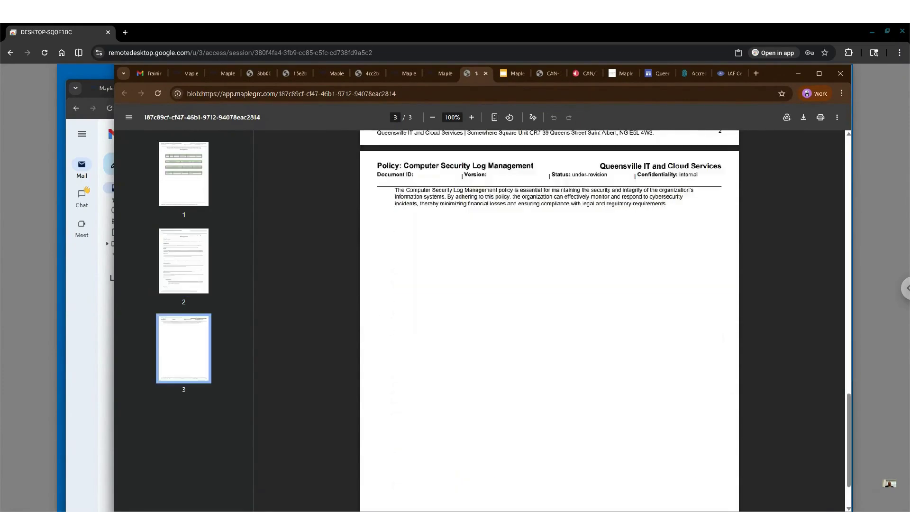
scroll(555, 326, up, 20)
click(442, 73)
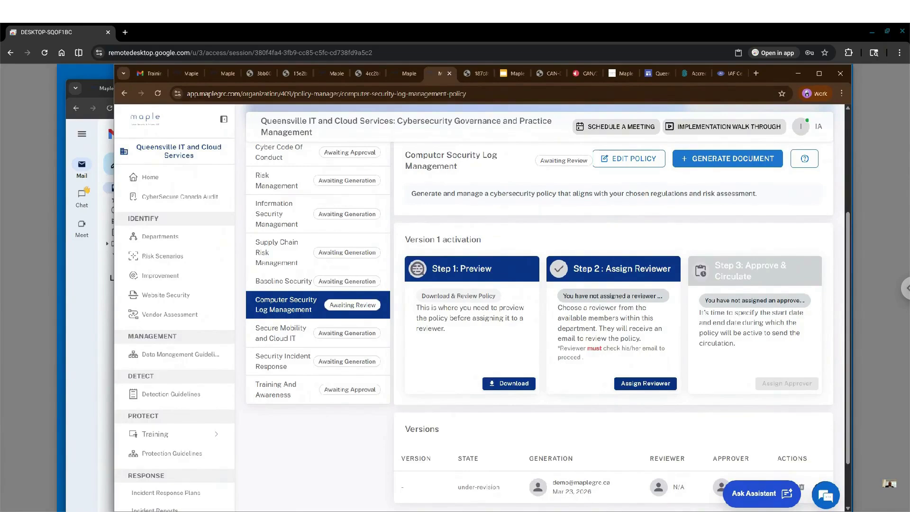
- Assign the demo account's e-mail as the policy's reviewer with a notification email sent, and save
click(646, 382)
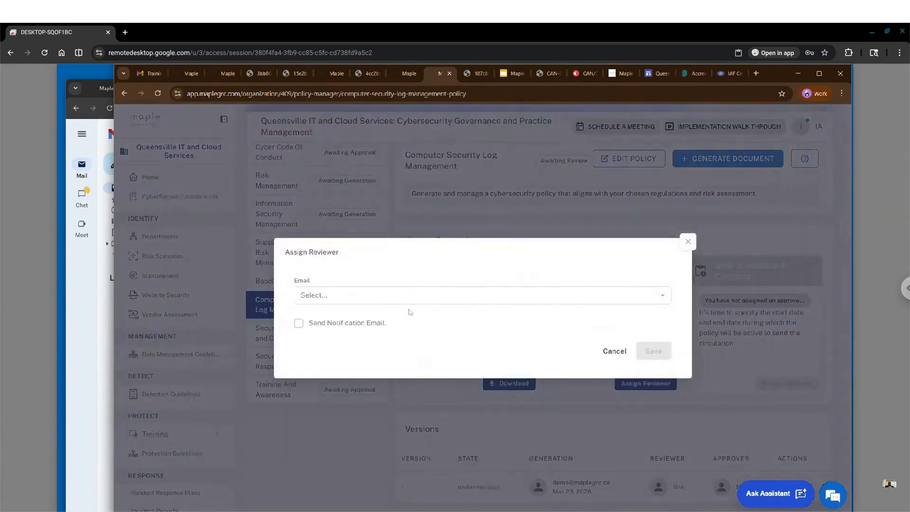
click(410, 296)
click(357, 337)
click(298, 323)
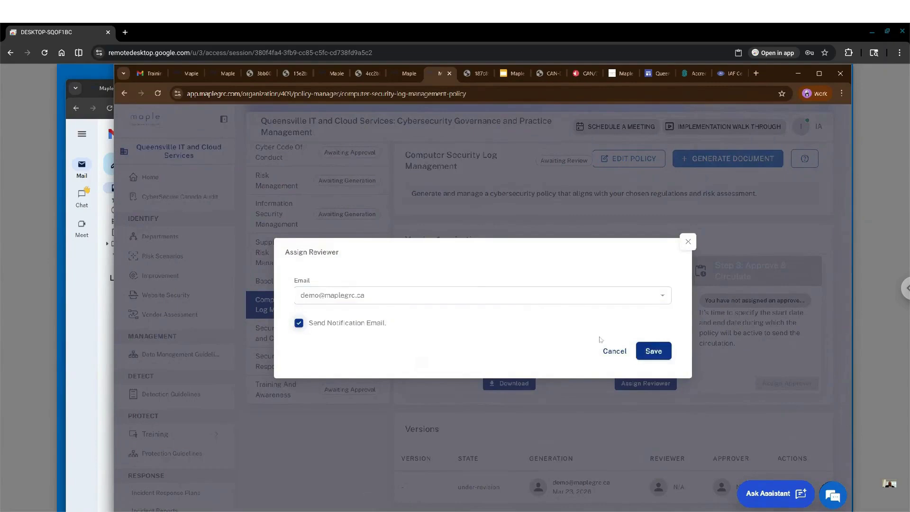
click(655, 354)
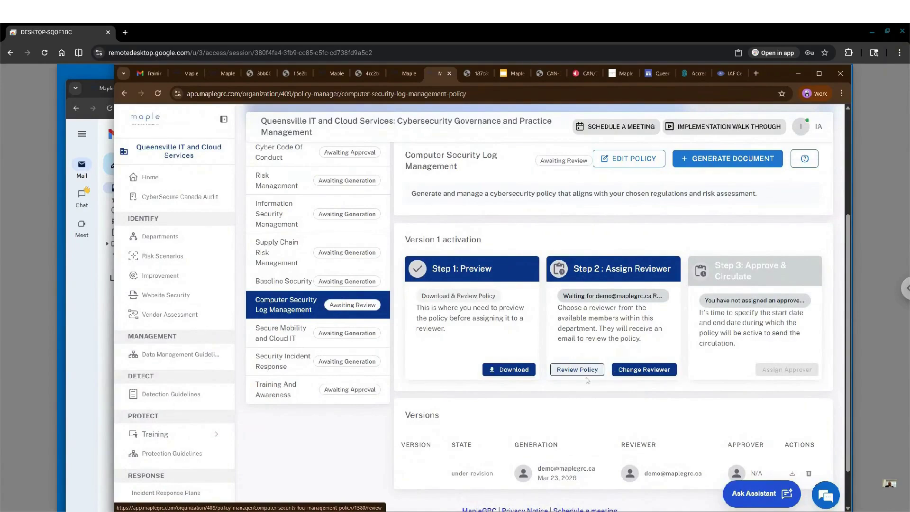
- Open the Computer Security Log Management policy for review, read through to its conclusion and accept it
click(581, 373)
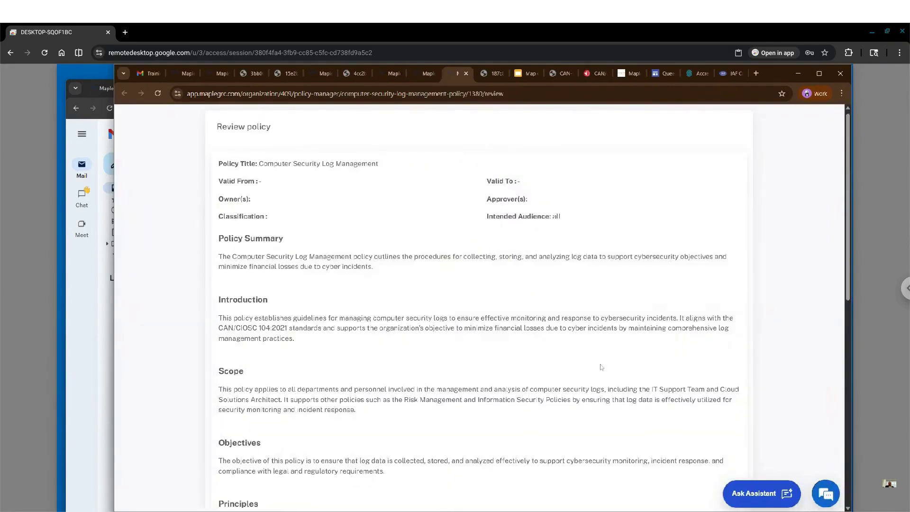
scroll(599, 366, down, 9)
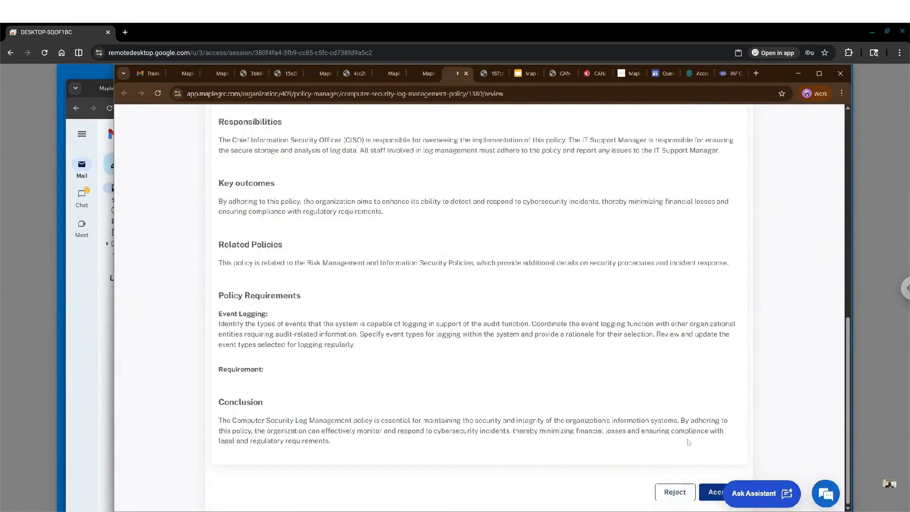
click(710, 495)
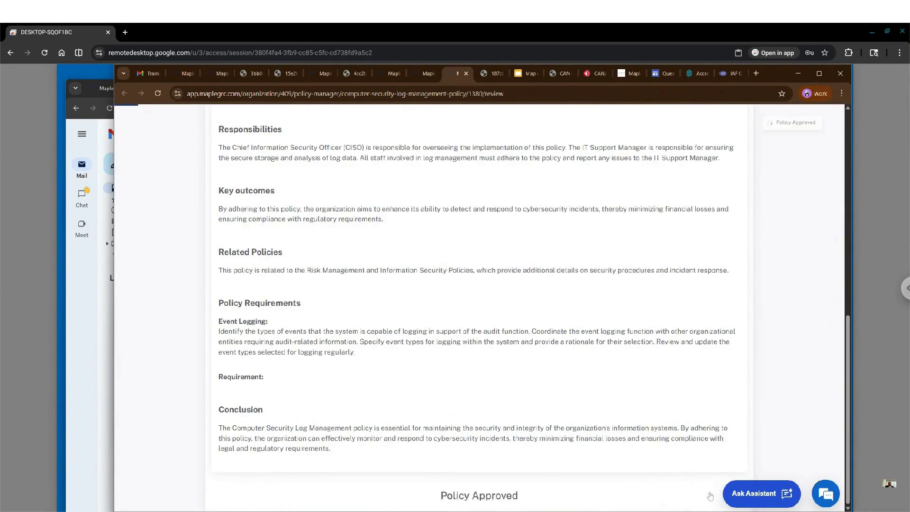
scroll(602, 303, down, 2)
scroll(601, 302, down, 1)
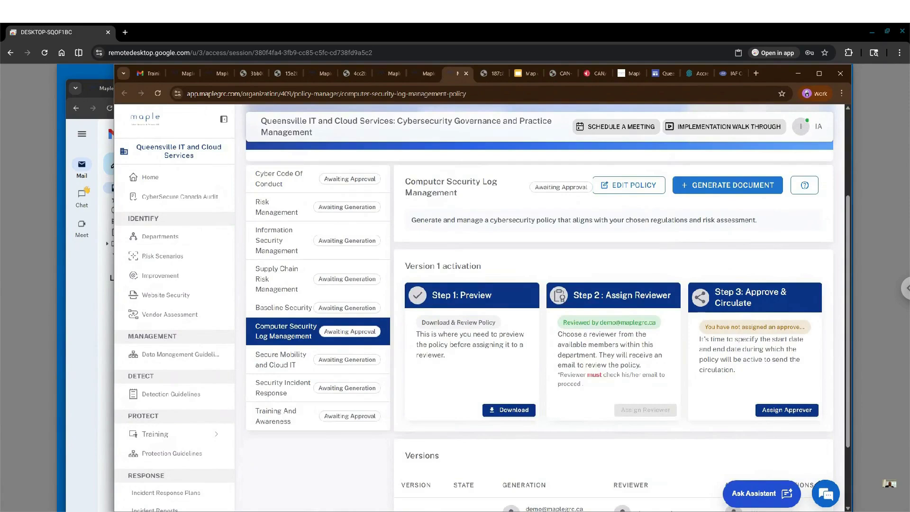
- Assign the demo staff account's e-mail as the policy's approver with a notification email sent, and save
click(773, 413)
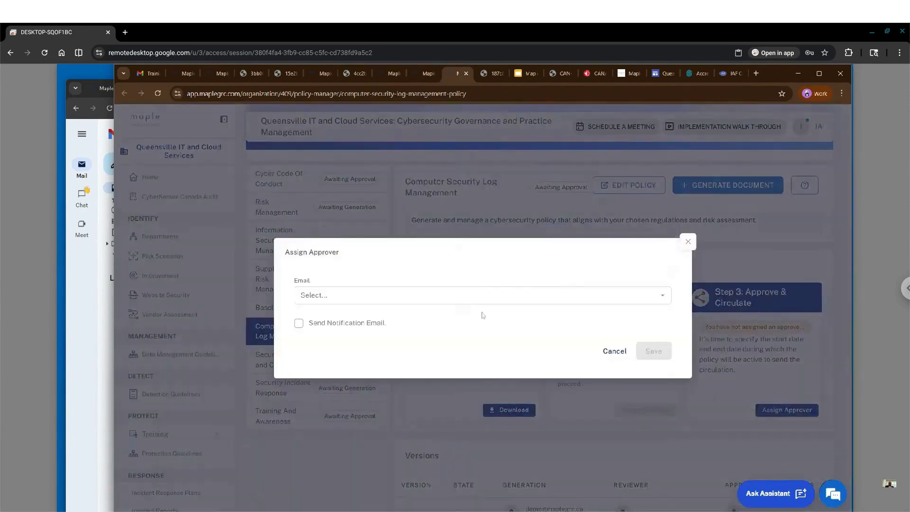
click(466, 300)
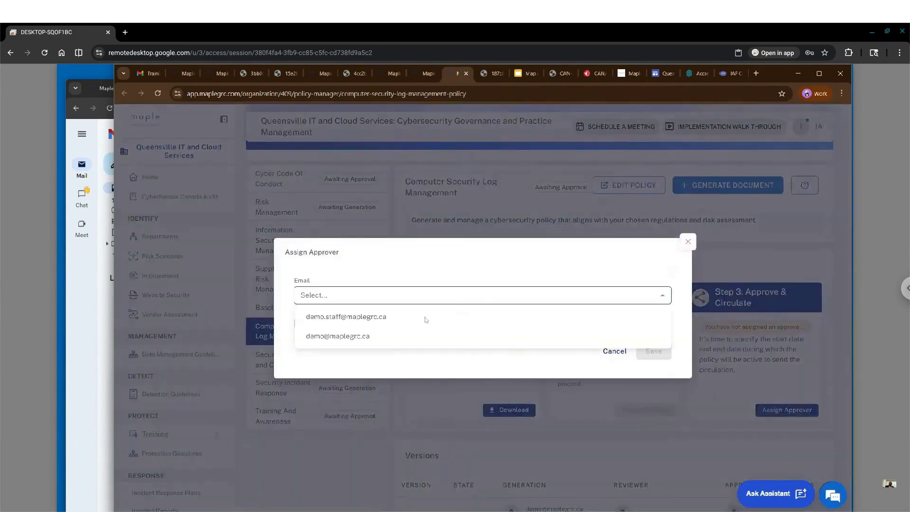
click(426, 320)
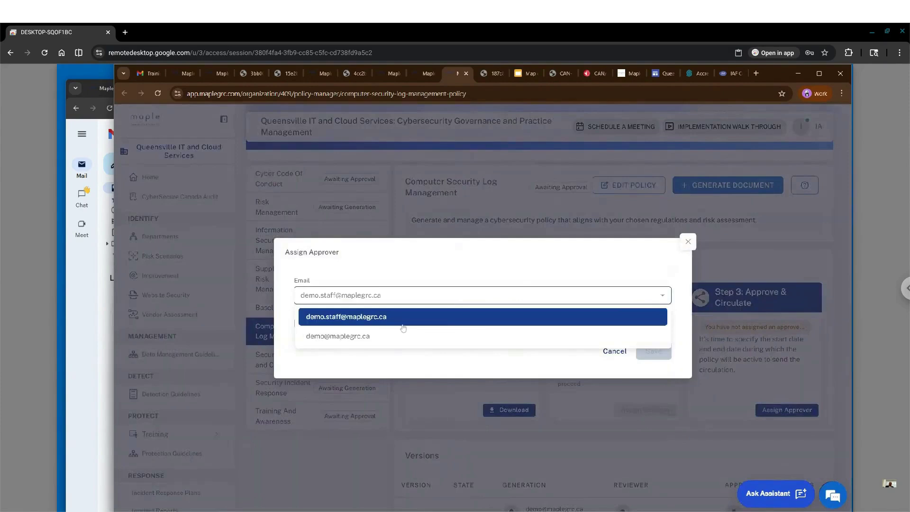
click(402, 325)
click(298, 322)
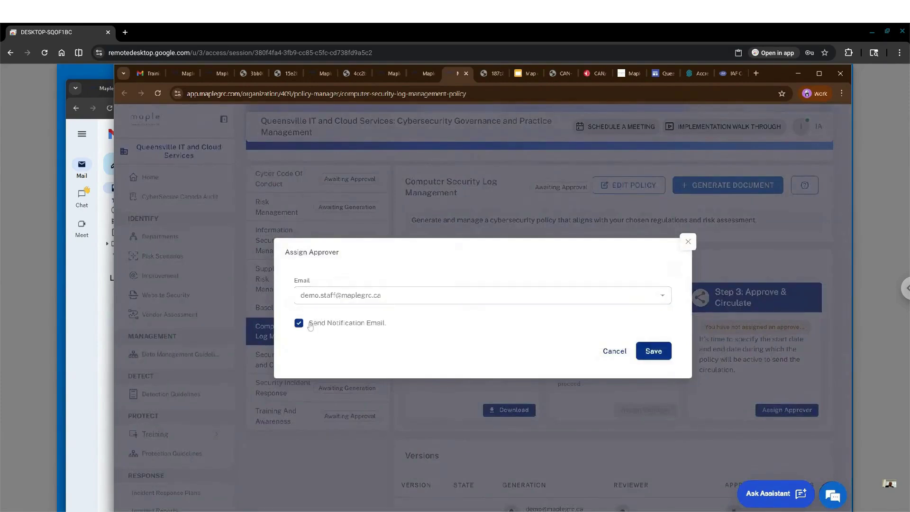
click(654, 351)
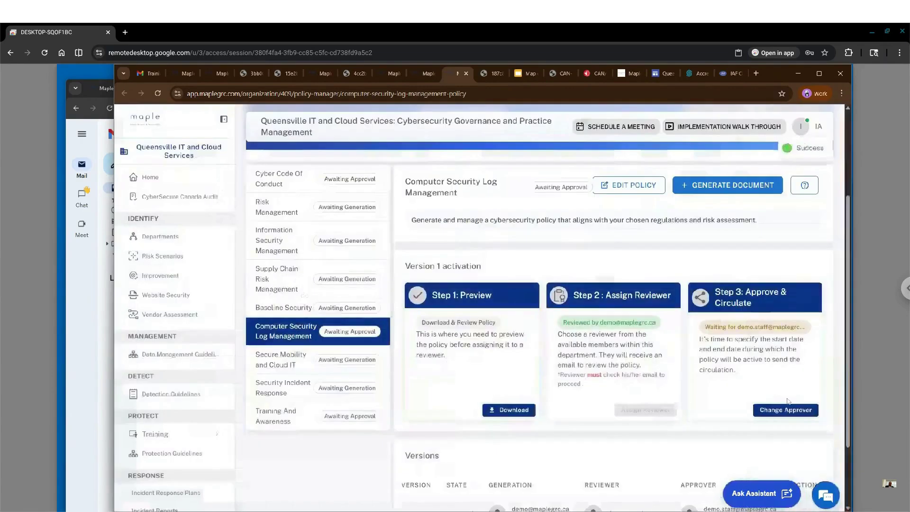
scroll(787, 402, down, 2)
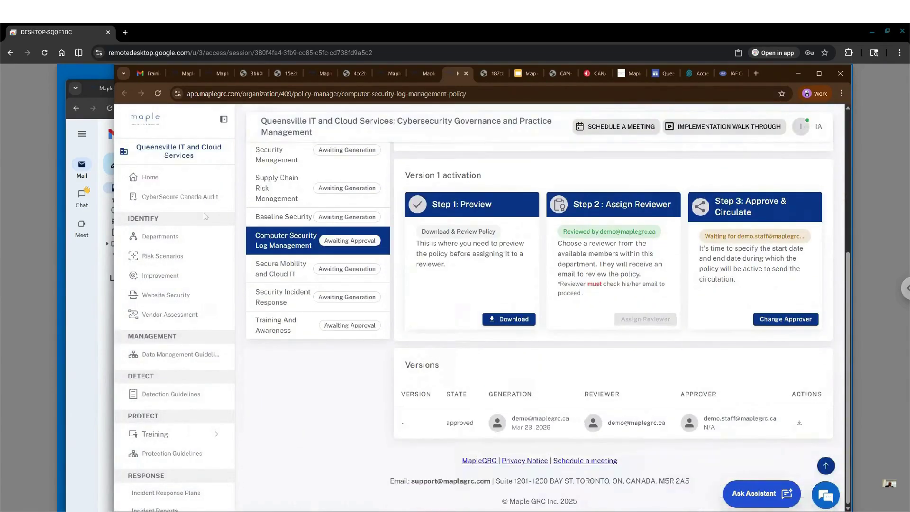
- Switch to the approver's Gmail inbox, open the Computer Security Log Management Policy Approval email, and follow its link to view the policy
click(73, 266)
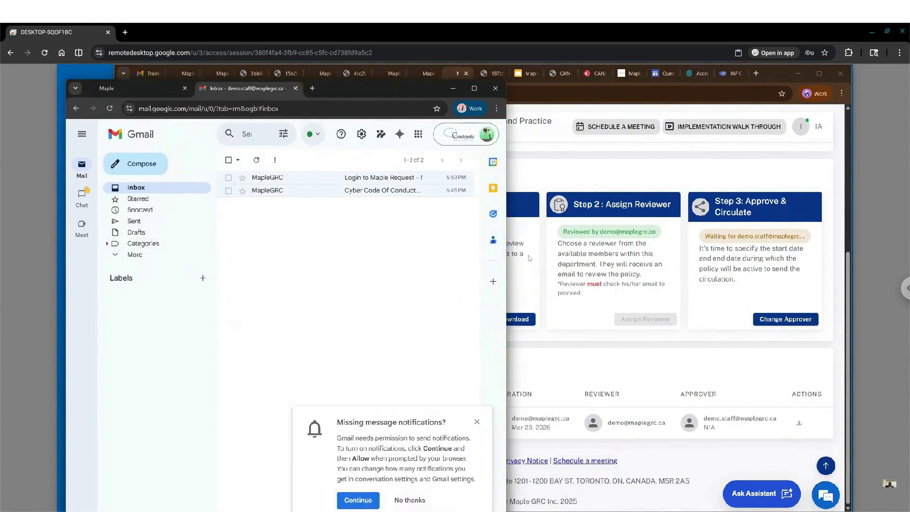
drag(506, 255, 612, 251)
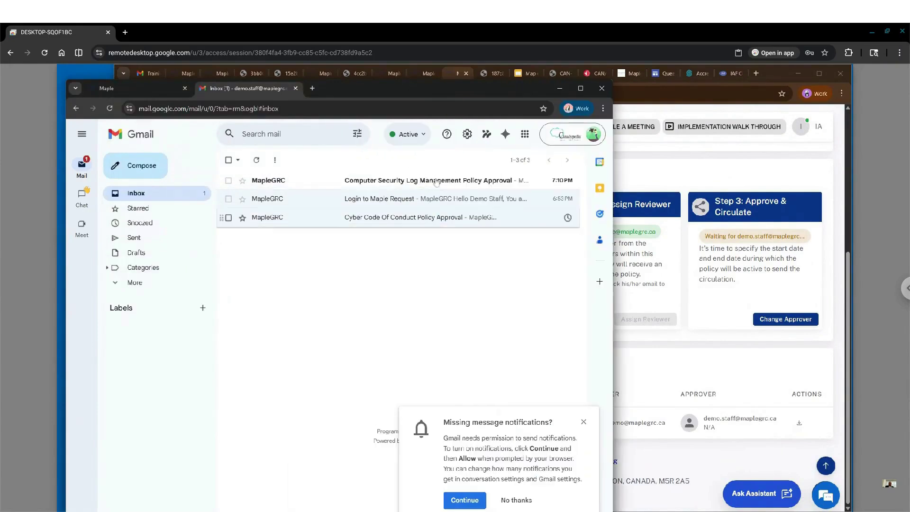
click(436, 182)
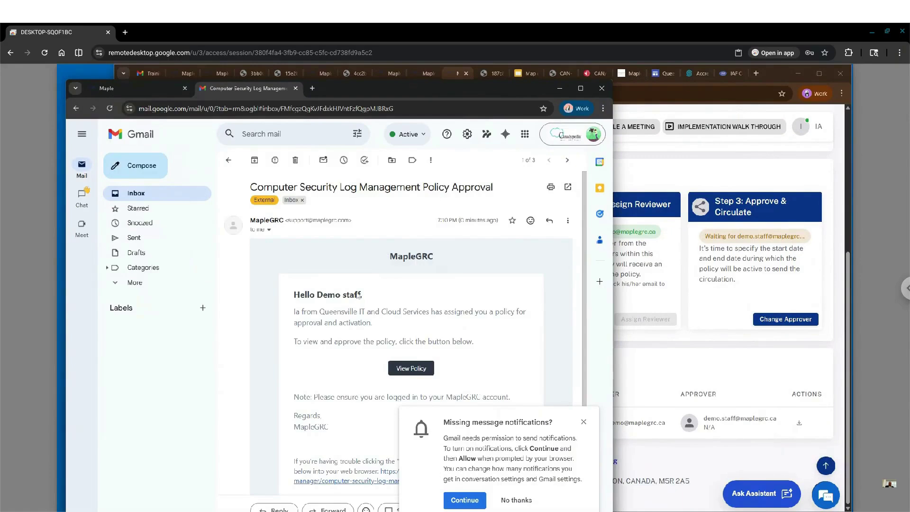
scroll(358, 294, down, 2)
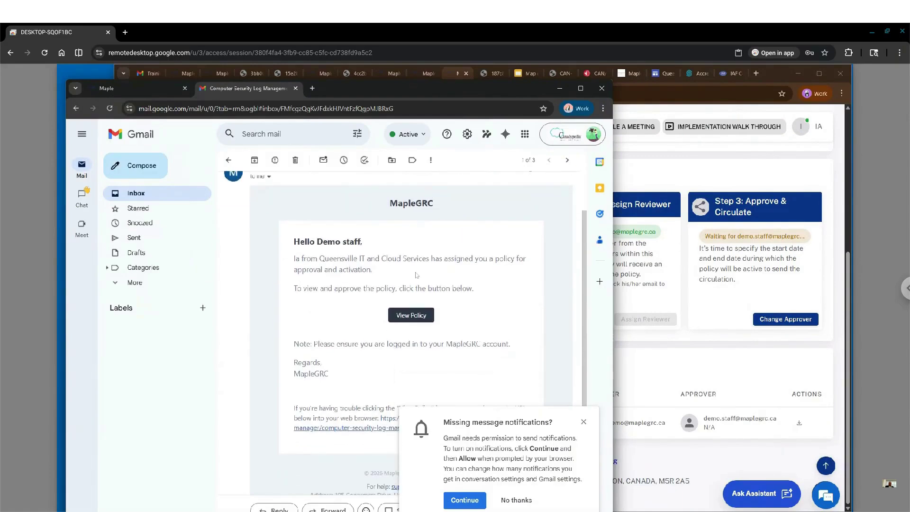
click(411, 316)
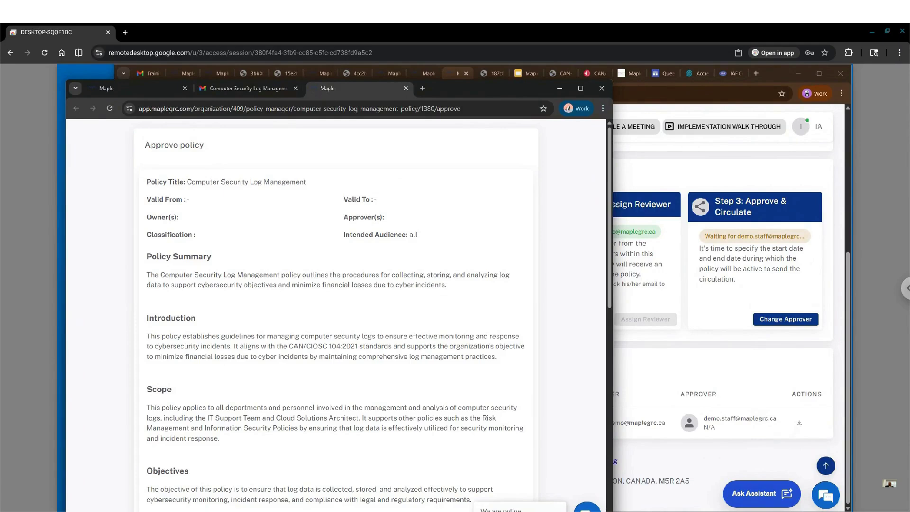
- Read the policy through to its conclusion, then approve and activate it with validity from 03/23/2026 to 03/23/2027
scroll(336, 312, down, 10)
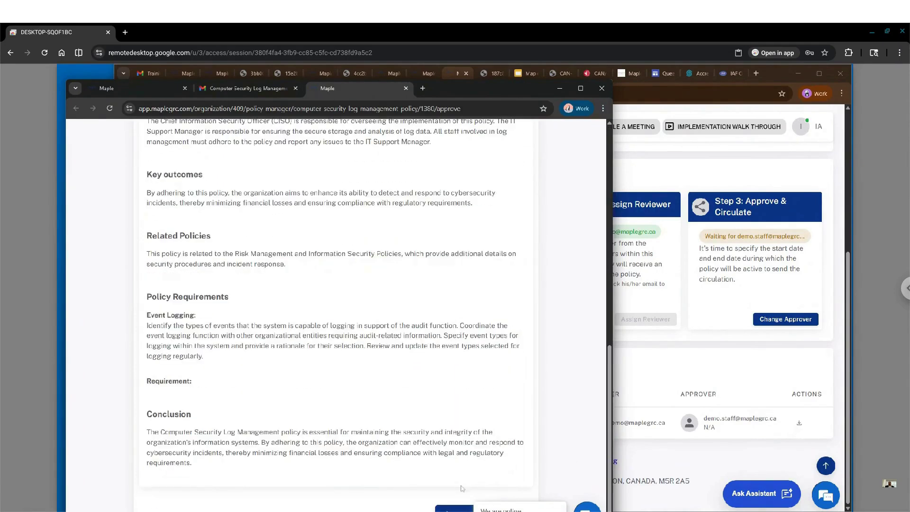
drag(490, 87, 478, 68)
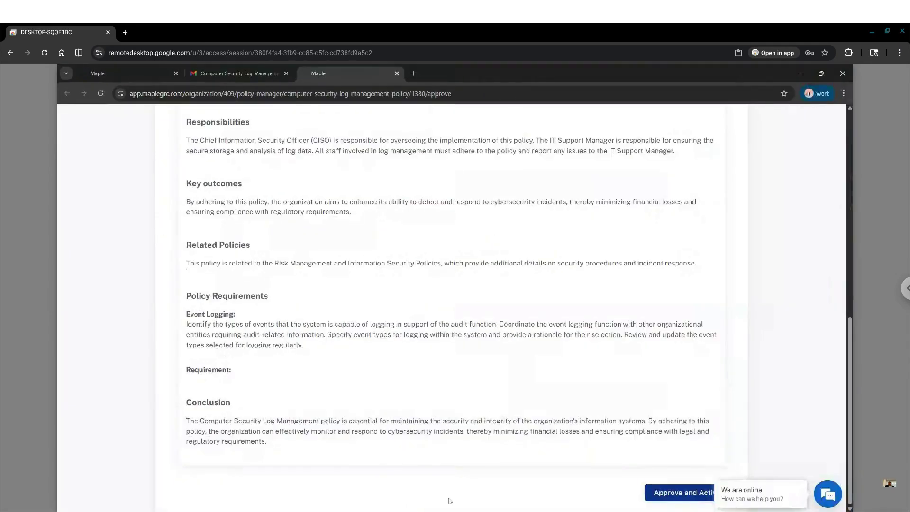
click(660, 495)
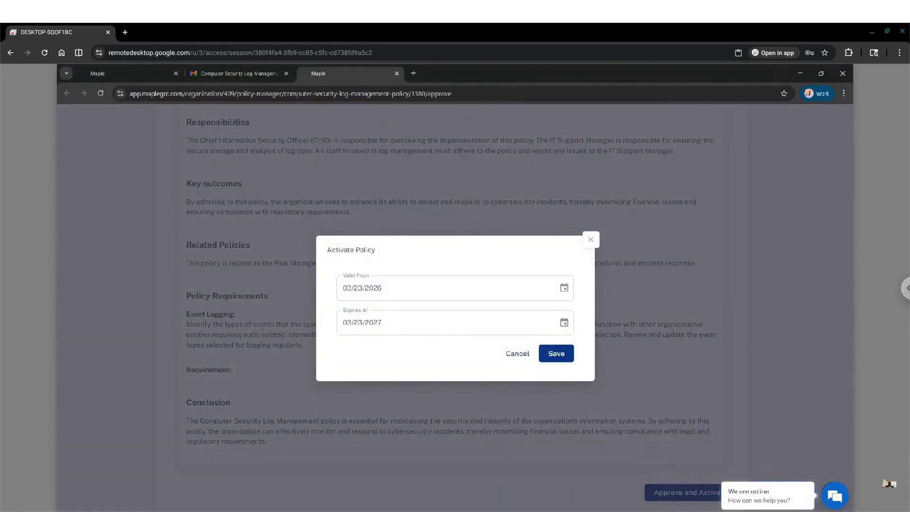
click(555, 353)
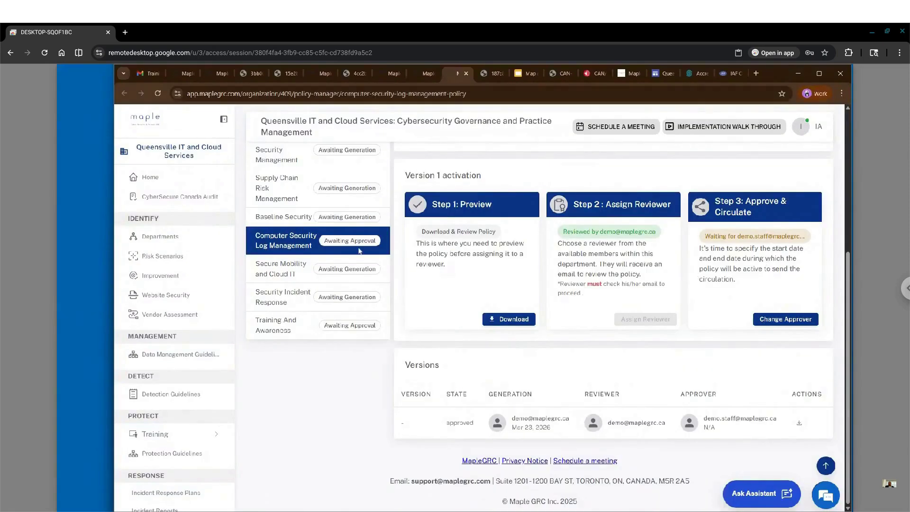
- Back in the policy manager, preview the active Computer Security Log Management policy, examine its approval tables and content, and return
click(192, 141)
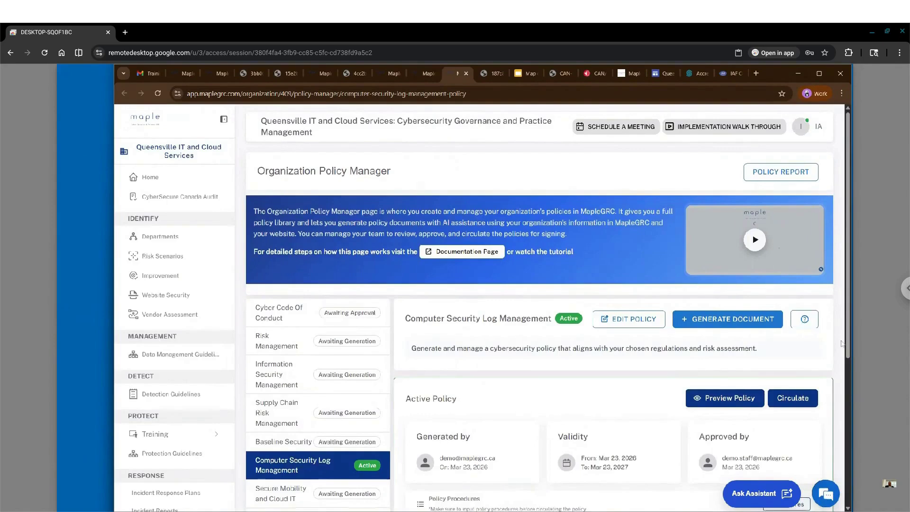
scroll(663, 360, down, 3)
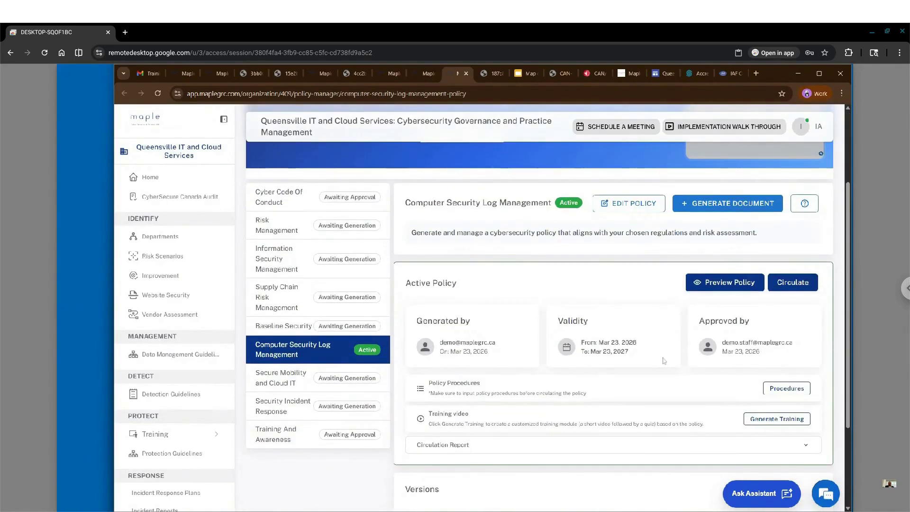
click(698, 264)
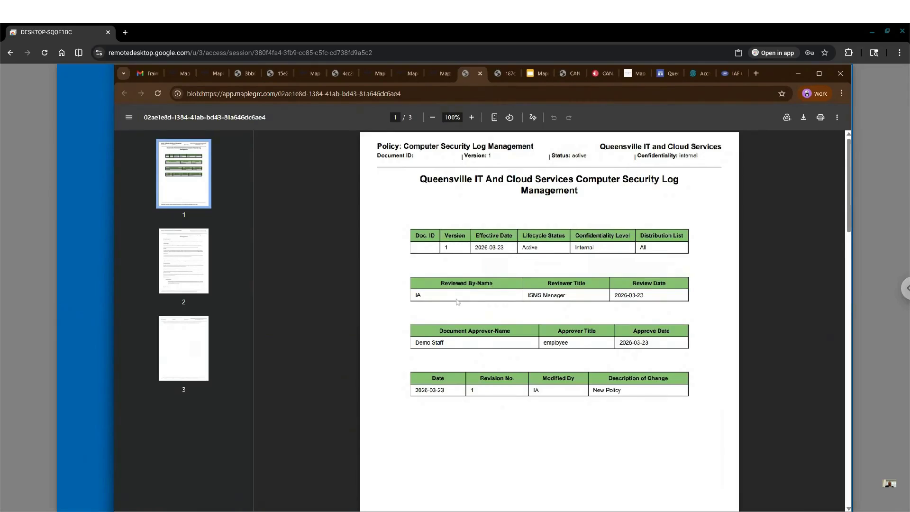
scroll(543, 347, down, 6)
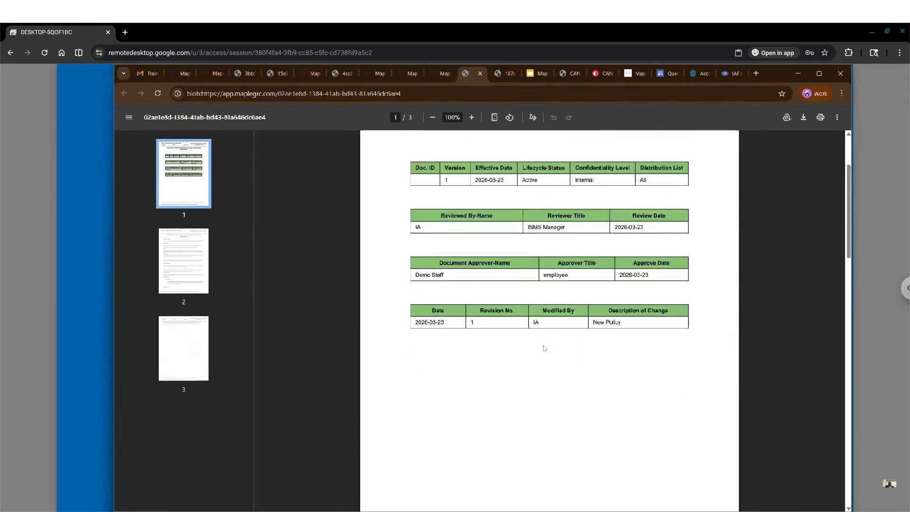
scroll(543, 347, down, 7)
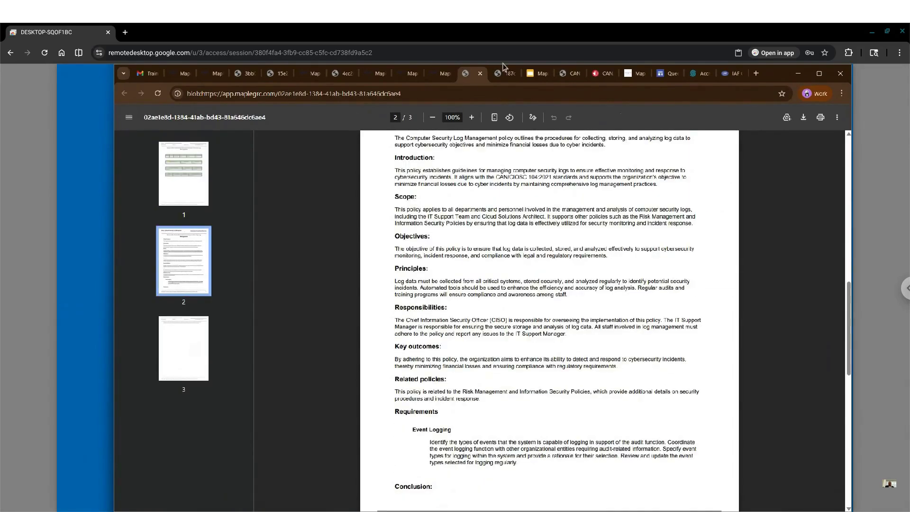
click(445, 73)
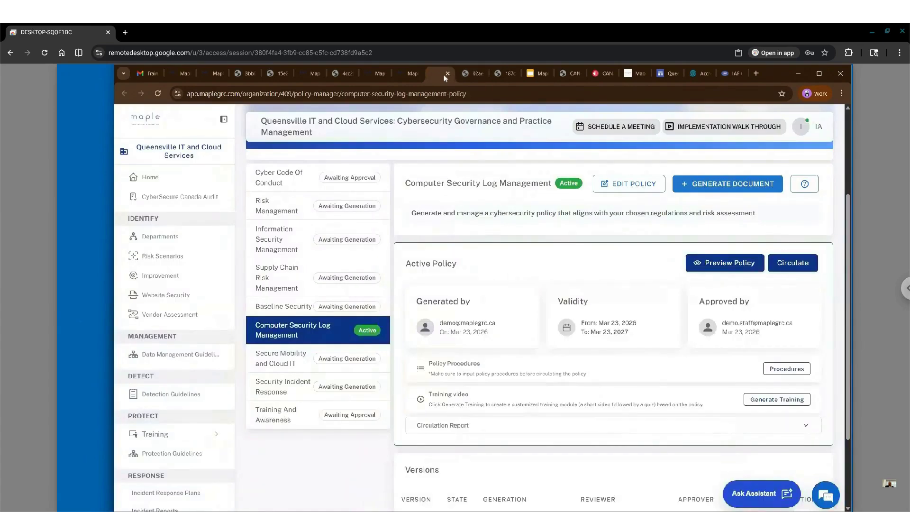
- Circulate the active Computer Security Log Management policy and expand its circulation report to check the signing status
scroll(695, 344, down, 1)
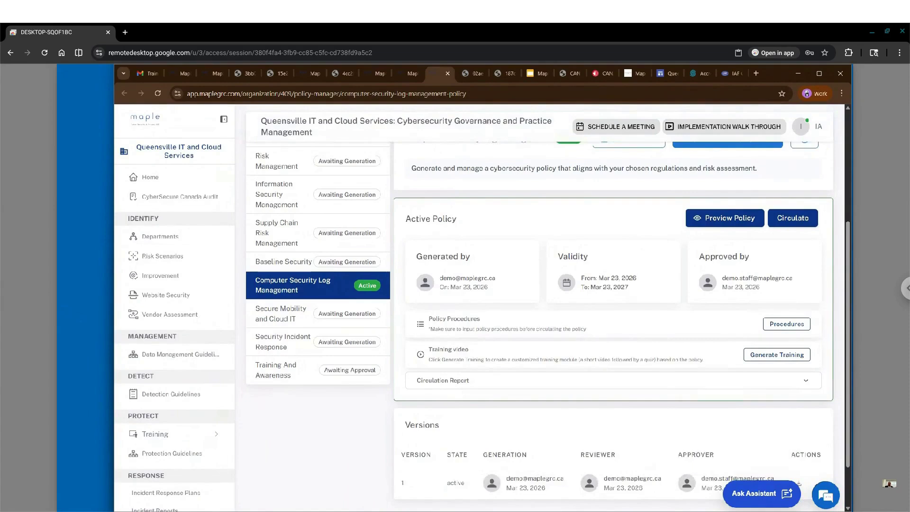
click(785, 221)
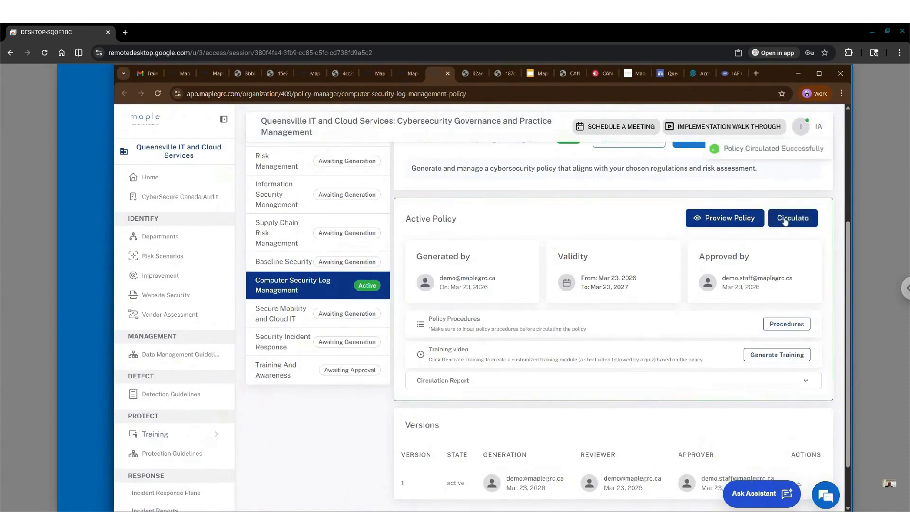
click(792, 384)
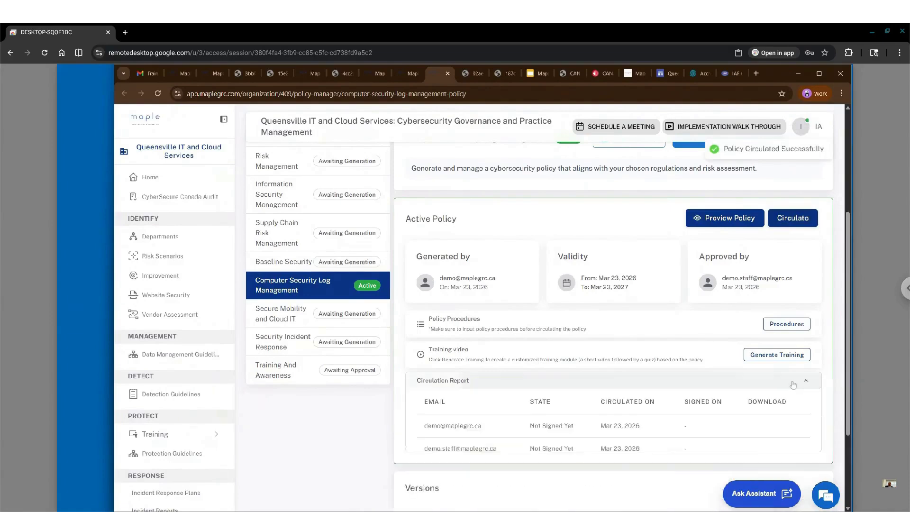
scroll(792, 383, down, 1)
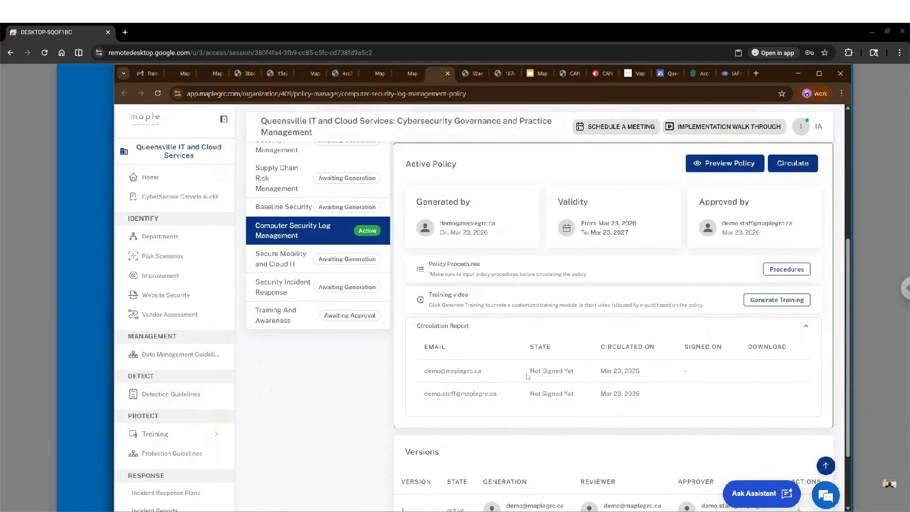
scroll(527, 377, up, 2)
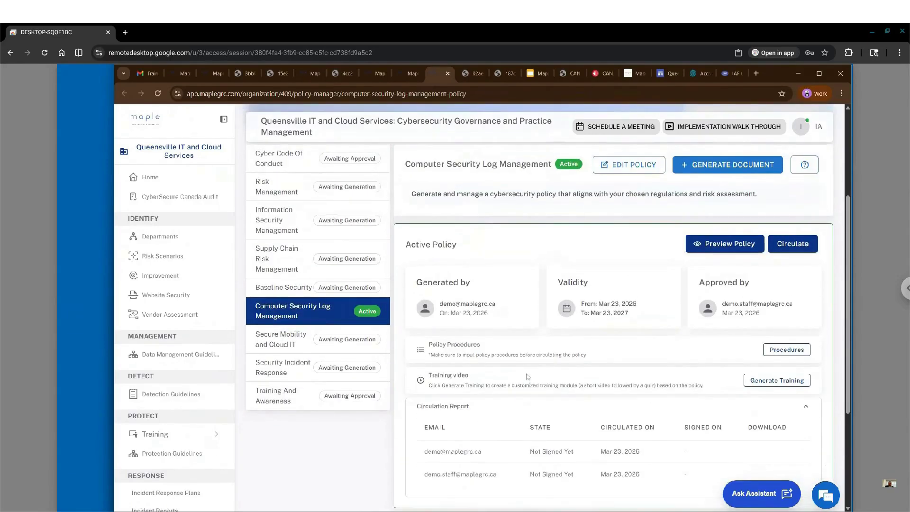
scroll(527, 376, up, 1)
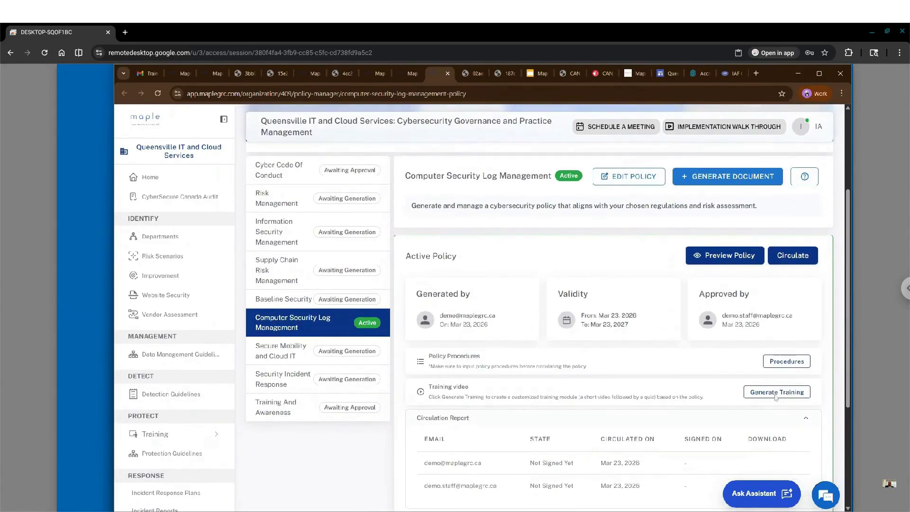
- Open the version 1 policy document from the version history, examine its pages, and return to the policy manager
click(775, 396)
scroll(683, 377, down, 3)
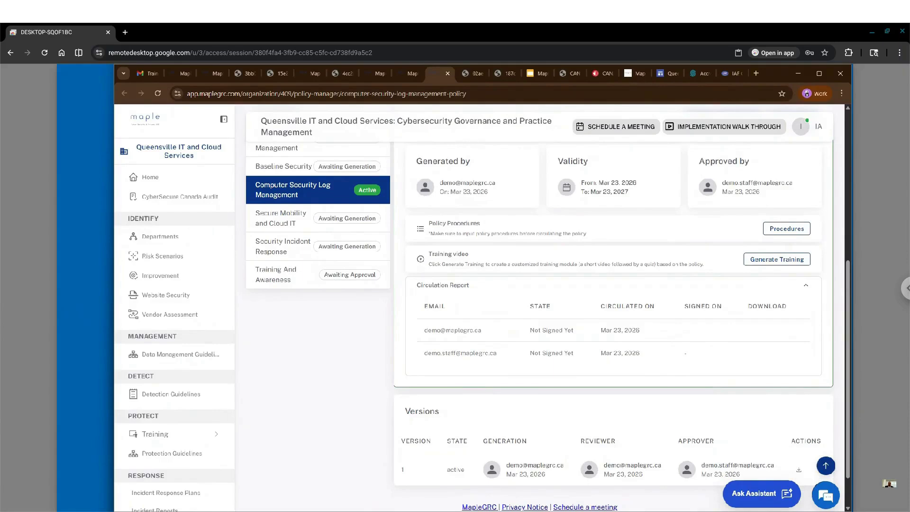
scroll(547, 308, down, 1)
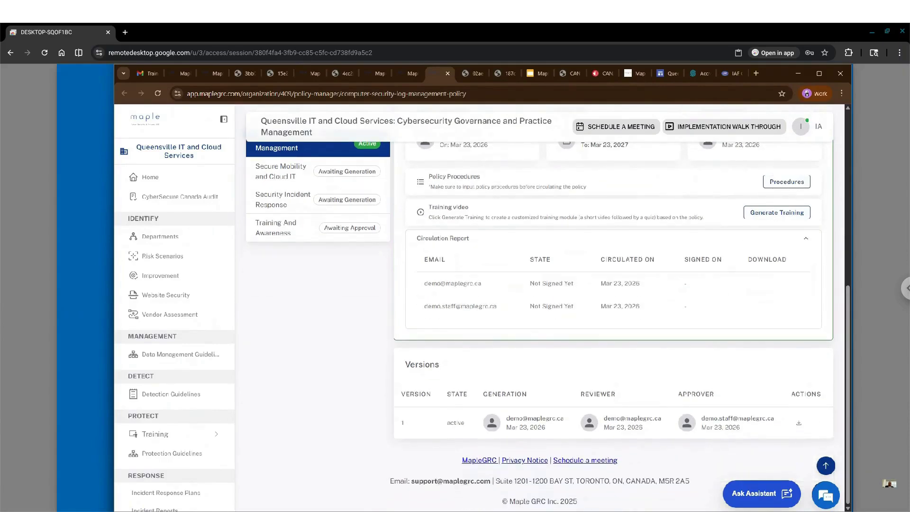
click(799, 422)
scroll(518, 312, down, 12)
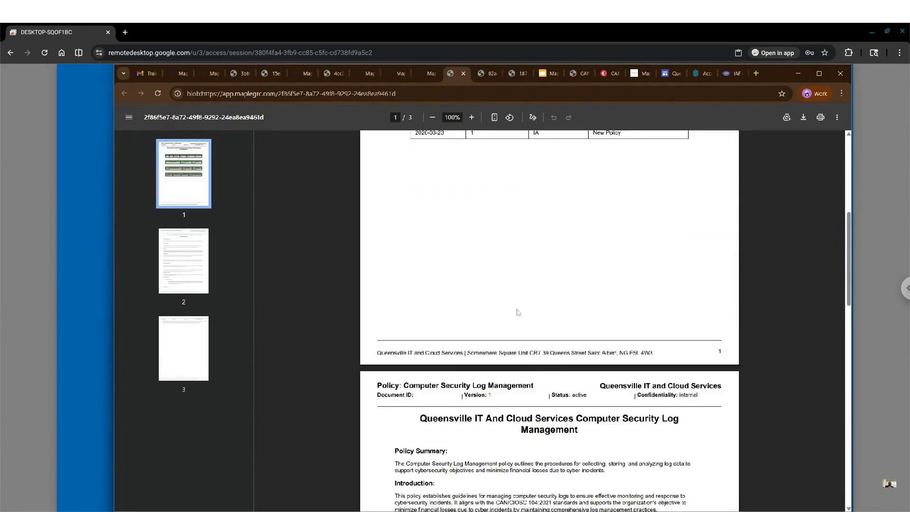
scroll(518, 313, down, 9)
scroll(518, 313, up, 19)
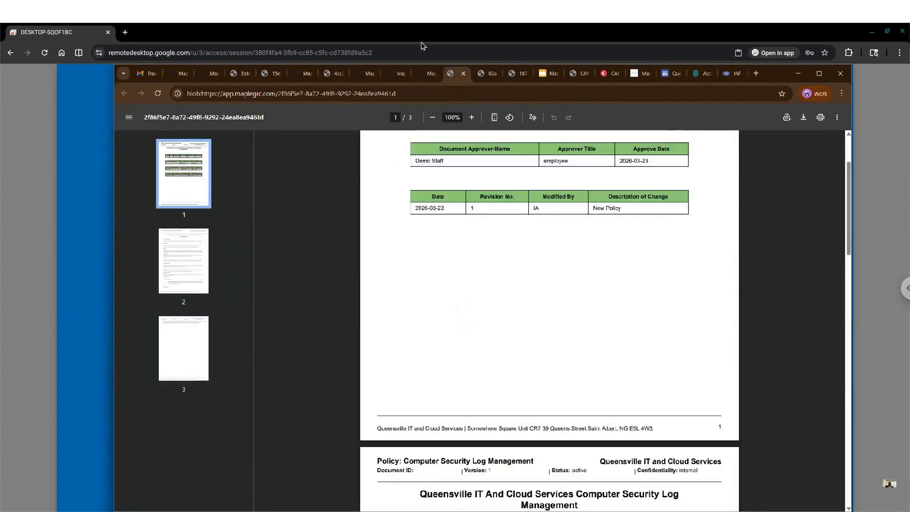
click(428, 75)
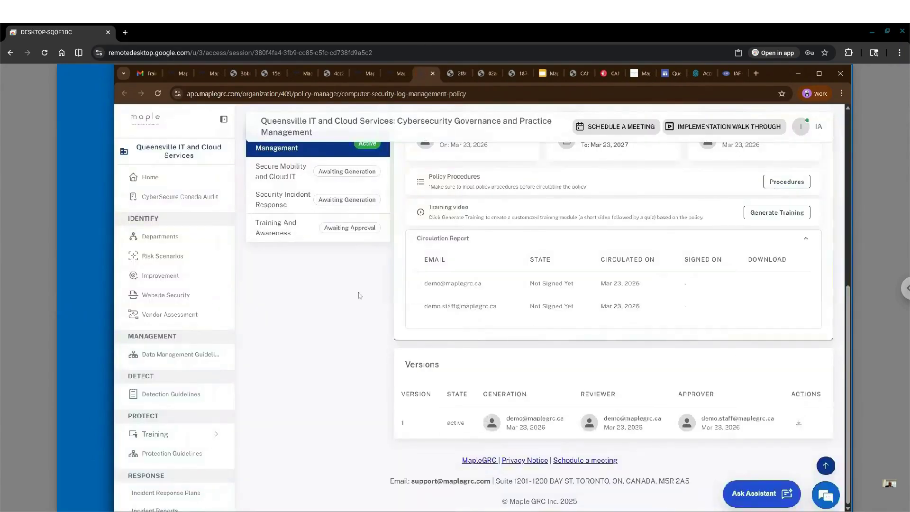
- Open the Cyber Code Of Conduct policy and examine its version activation stages
scroll(360, 295, up, 4)
scroll(337, 234, up, 3)
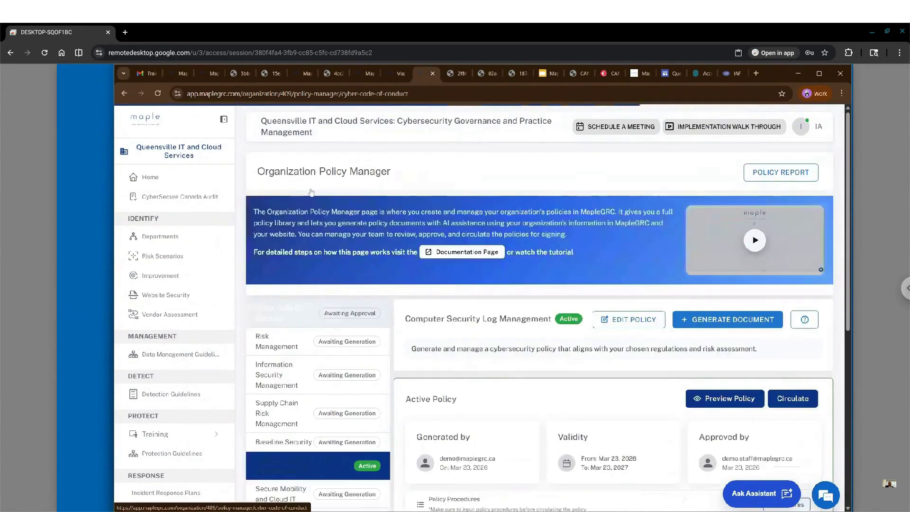
click(308, 315)
scroll(310, 335, down, 3)
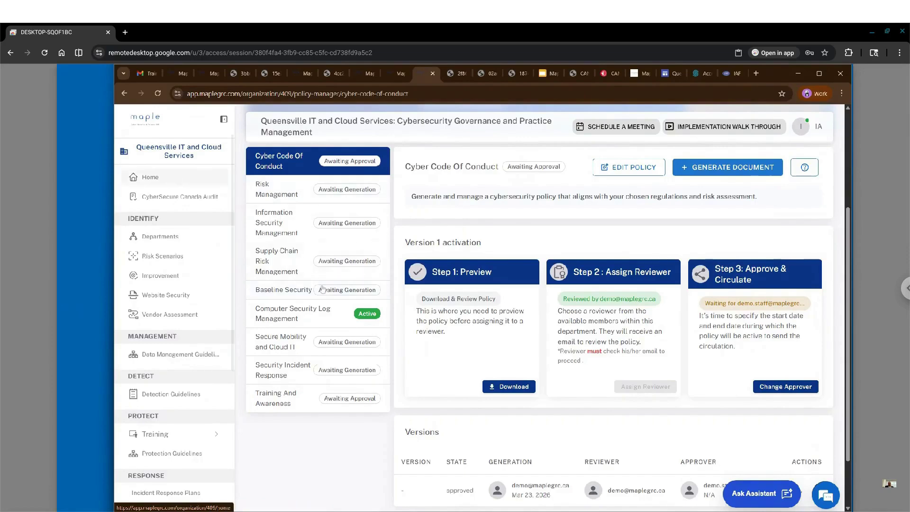
- Return to the organization's home page and mark the Policy step of the Govern stage as completed
click(158, 177)
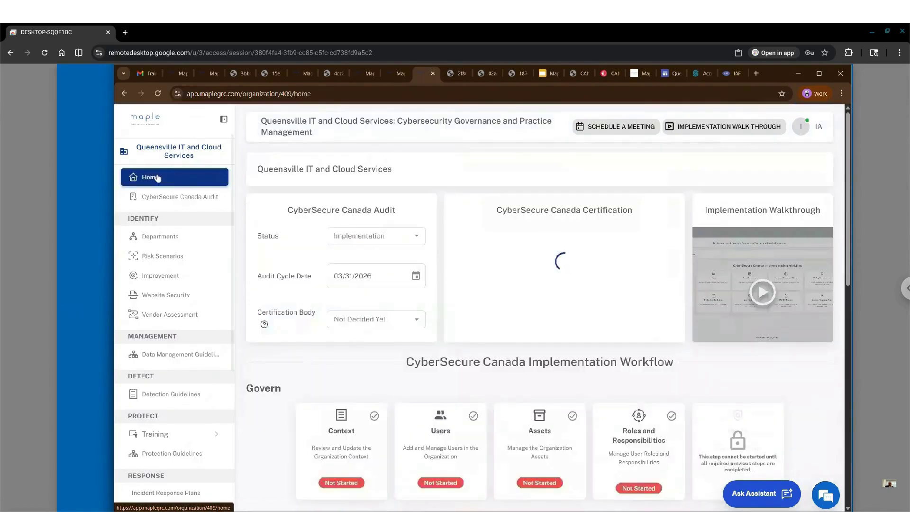
scroll(527, 297, down, 3)
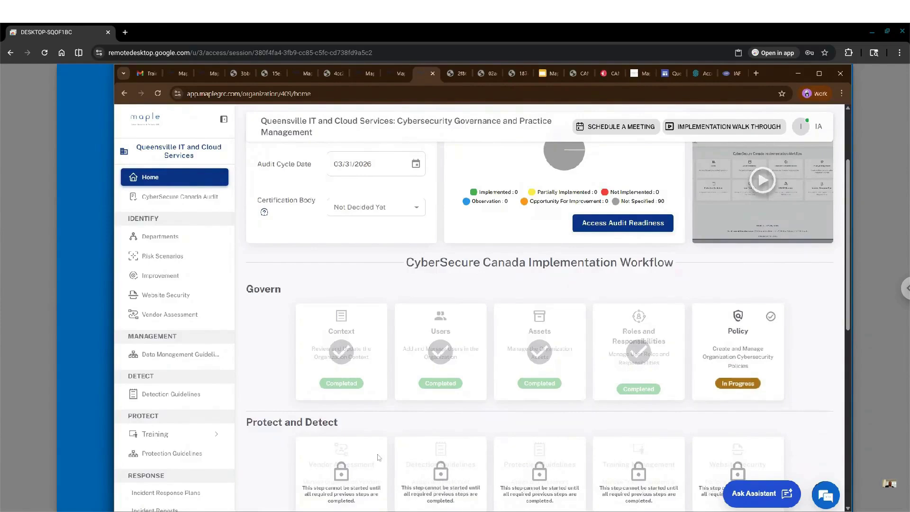
scroll(359, 461, down, 1)
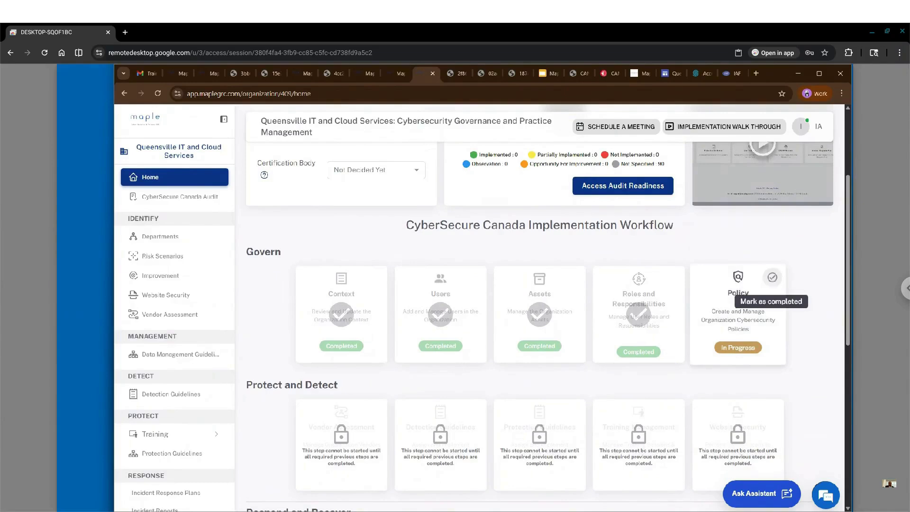
click(771, 279)
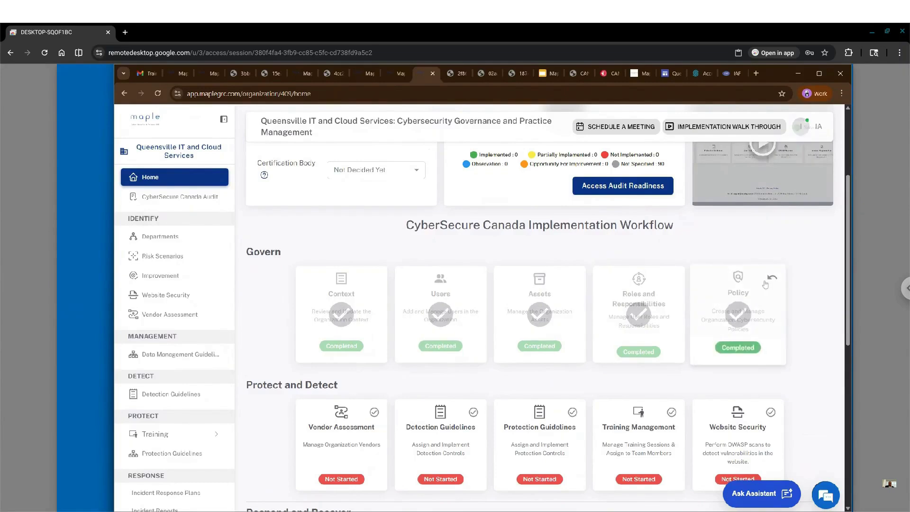
- Open Vendor Assessment from the Protect and Detect stage and examine the SentinelOne vendor's details and certificate upload area
scroll(333, 412, down, 1)
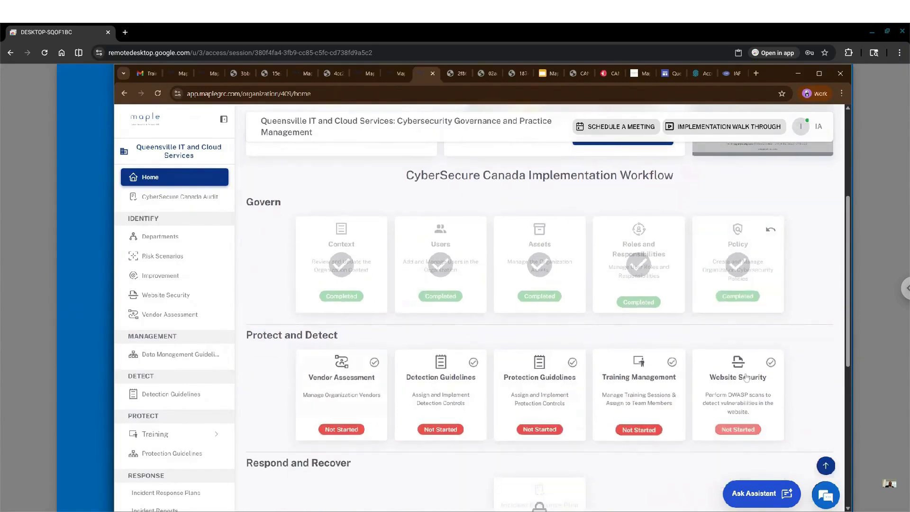
click(341, 386)
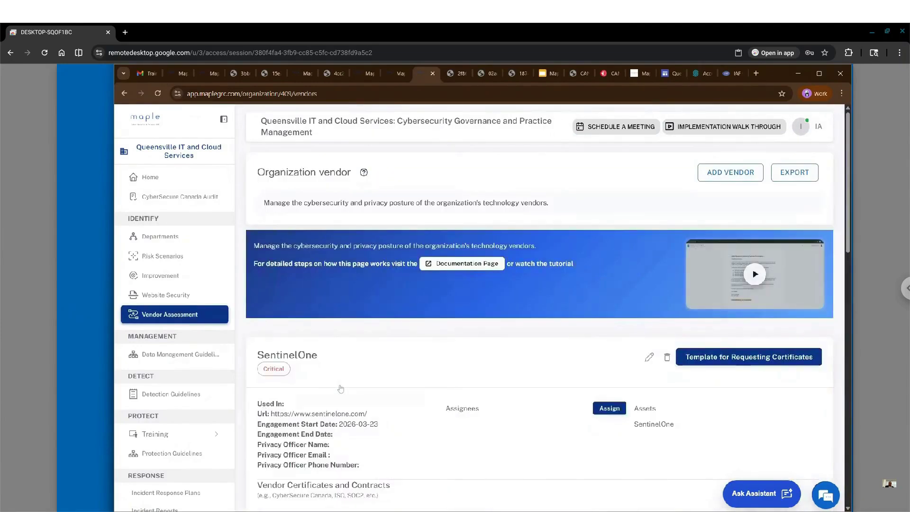
scroll(340, 389, down, 3)
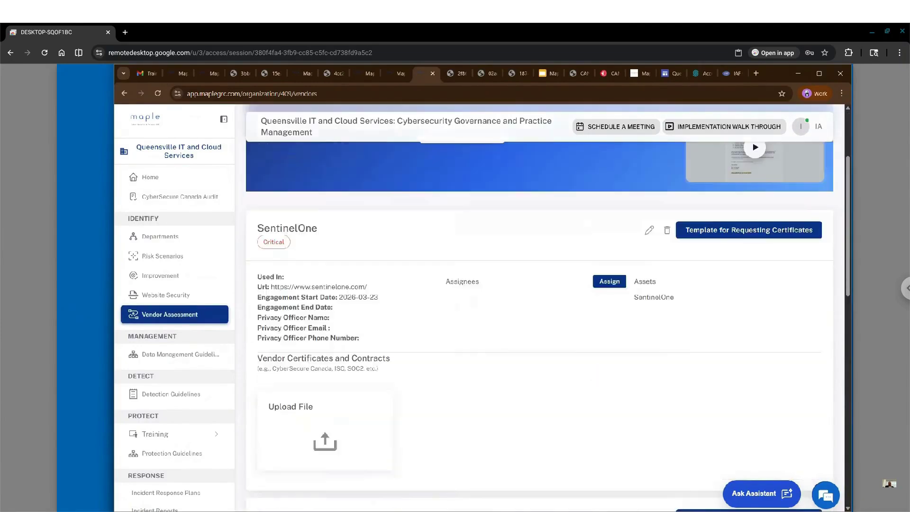
- Examine the SentinelOne, Intuit and Microsoft vendor entries, including their details, linked assets and certificate upload areas
scroll(539, 308, down, 1)
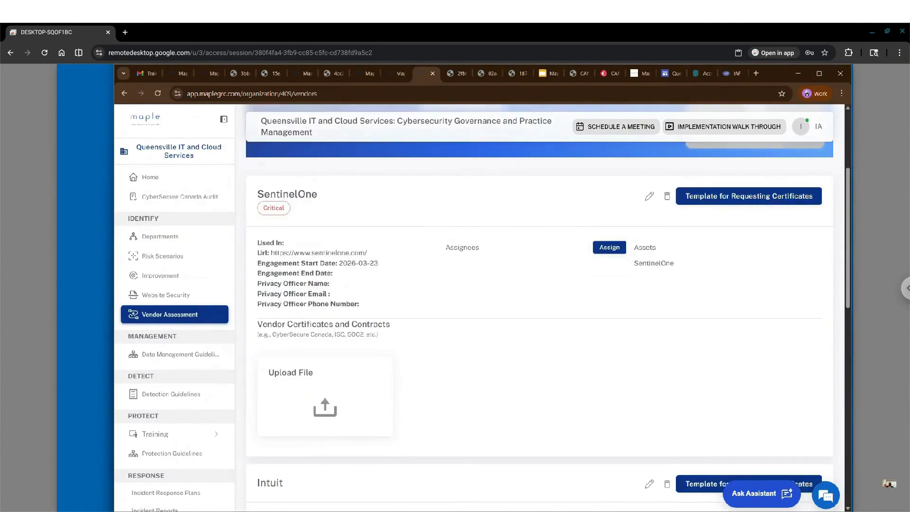
scroll(539, 308, down, 9)
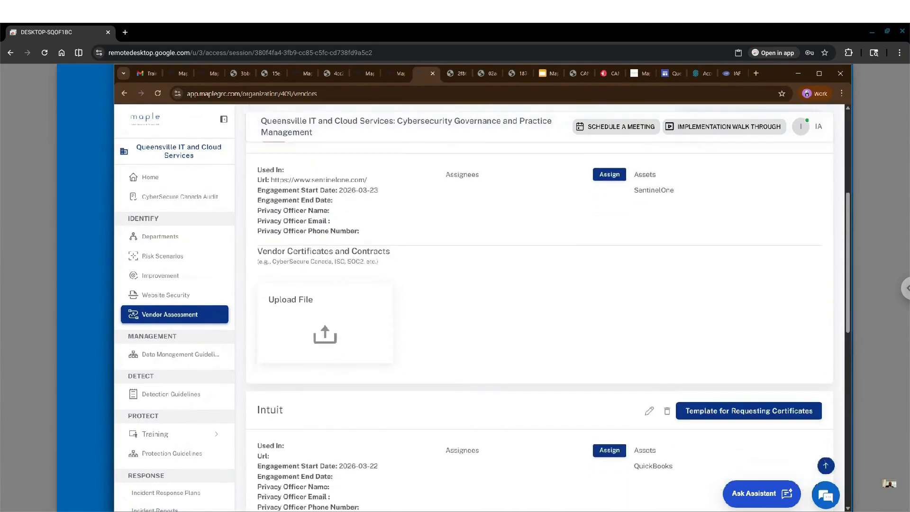
scroll(539, 308, down, 7)
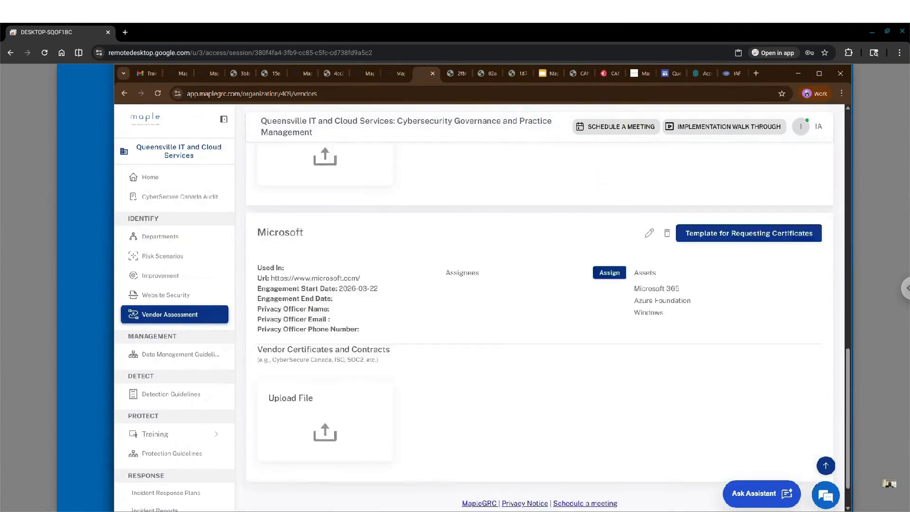
scroll(468, 414, up, 2)
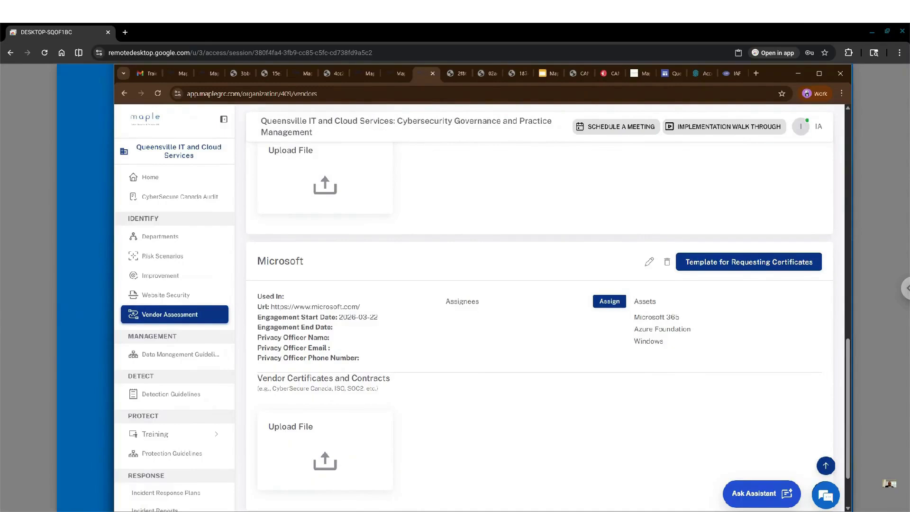
scroll(539, 323, up, 8)
scroll(542, 355, up, 3)
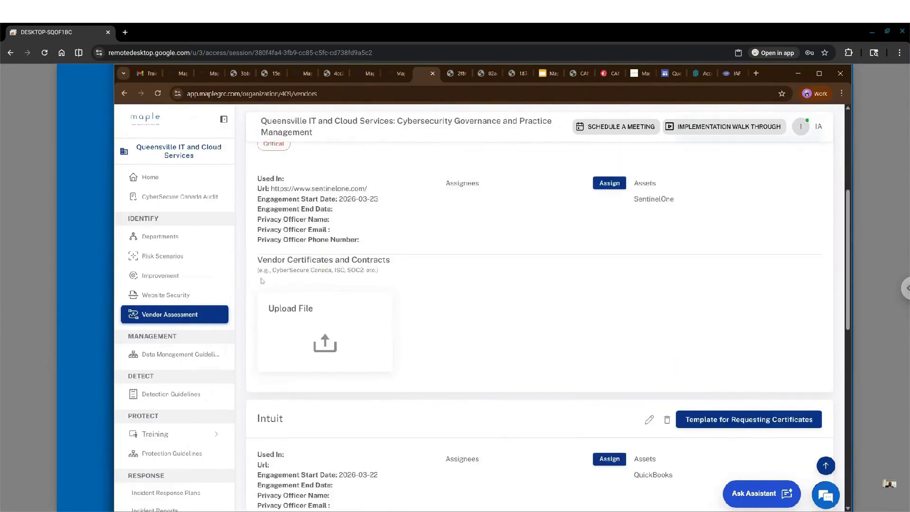
scroll(542, 355, up, 5)
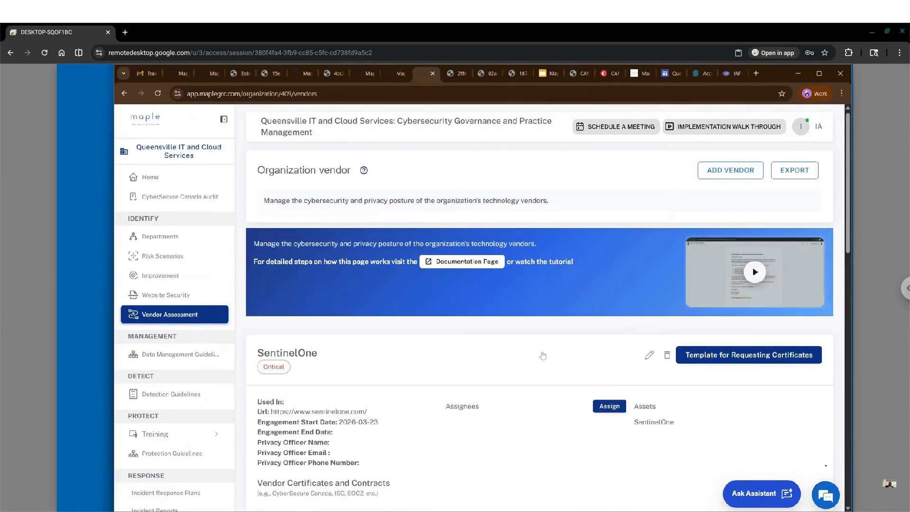
scroll(588, 317, up, 1)
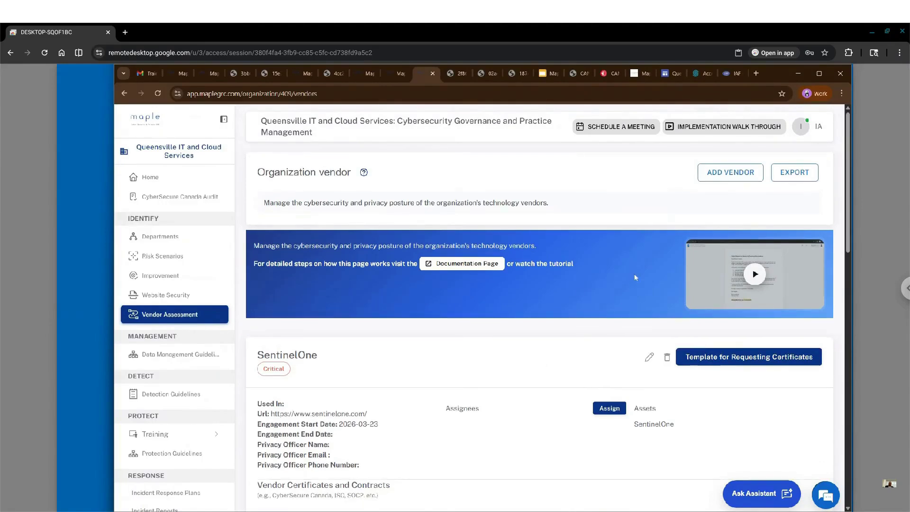
scroll(636, 276, down, 4)
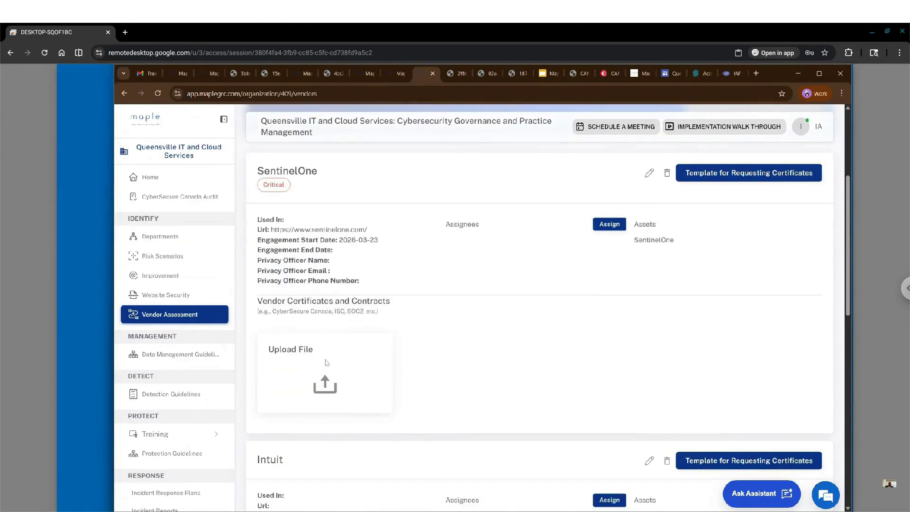
scroll(389, 327, down, 2)
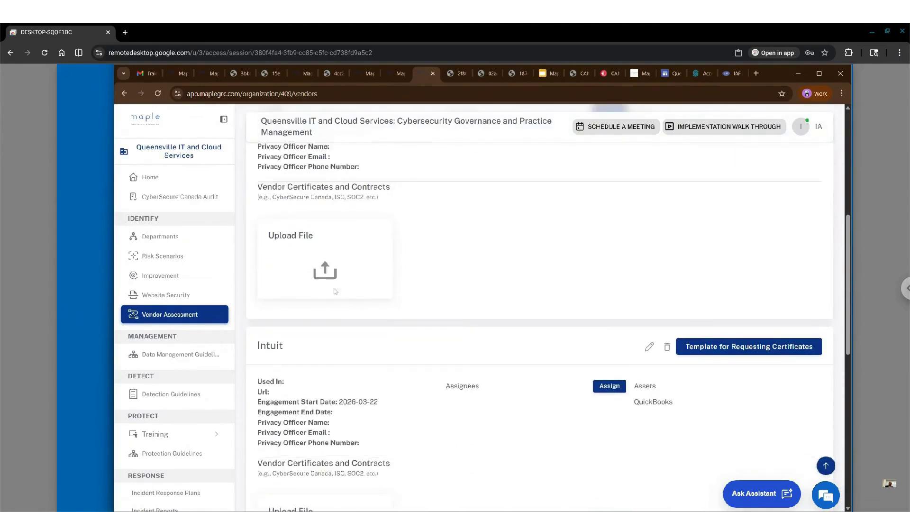
- Open SentinelOne's email template for requesting certificates, read it through to the questionnaire attachment, and close it
scroll(457, 320, up, 4)
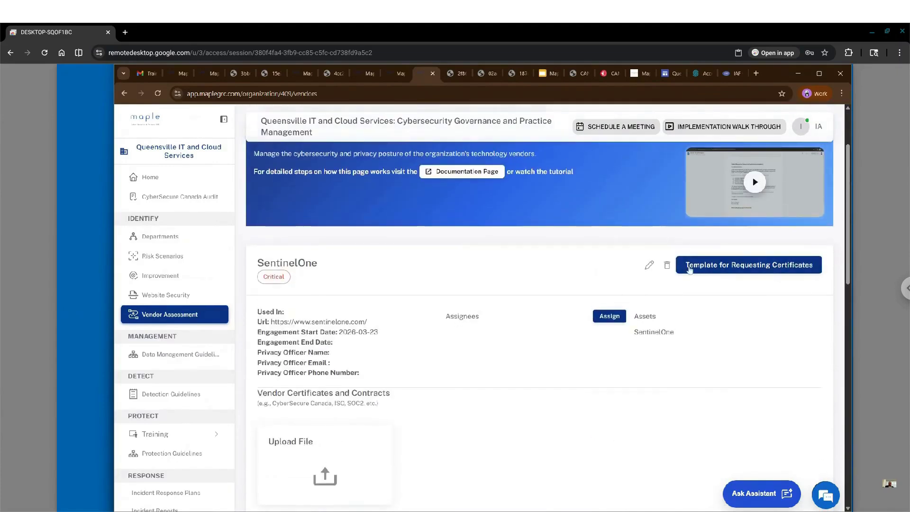
click(683, 267)
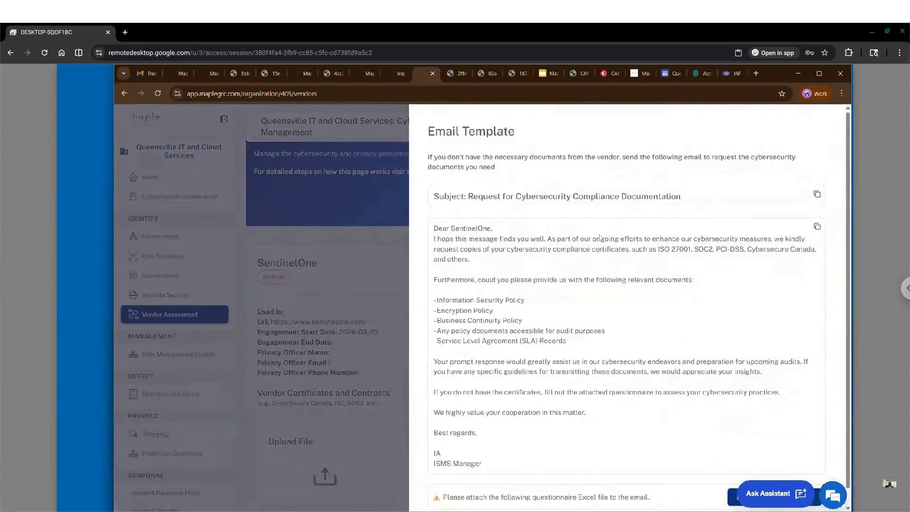
scroll(598, 238, down, 1)
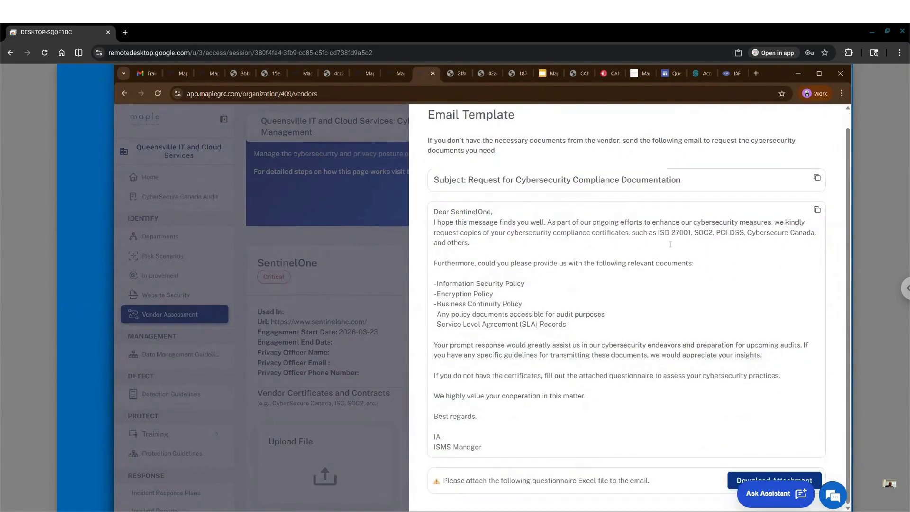
click(405, 278)
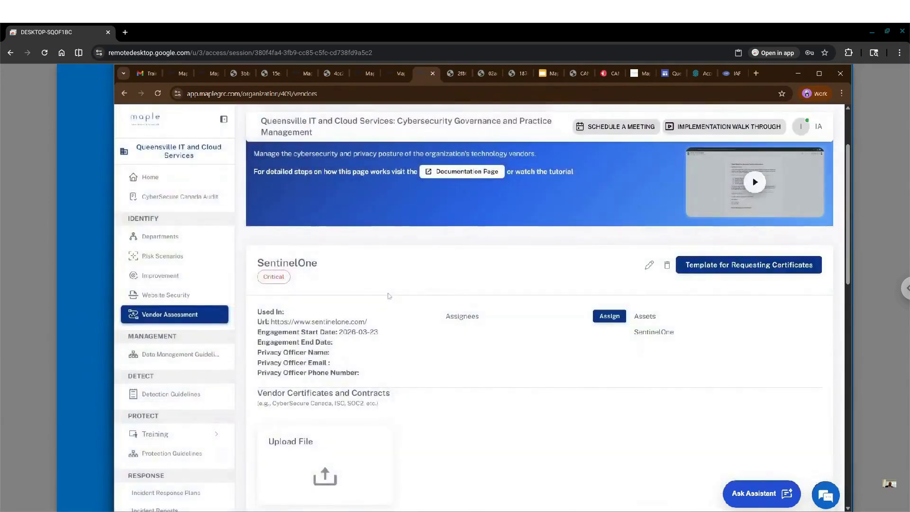
- Open the CyberSecure Canada audit readiness page from the organization's home page and run the MapleGRC Assistant analyzer
click(145, 178)
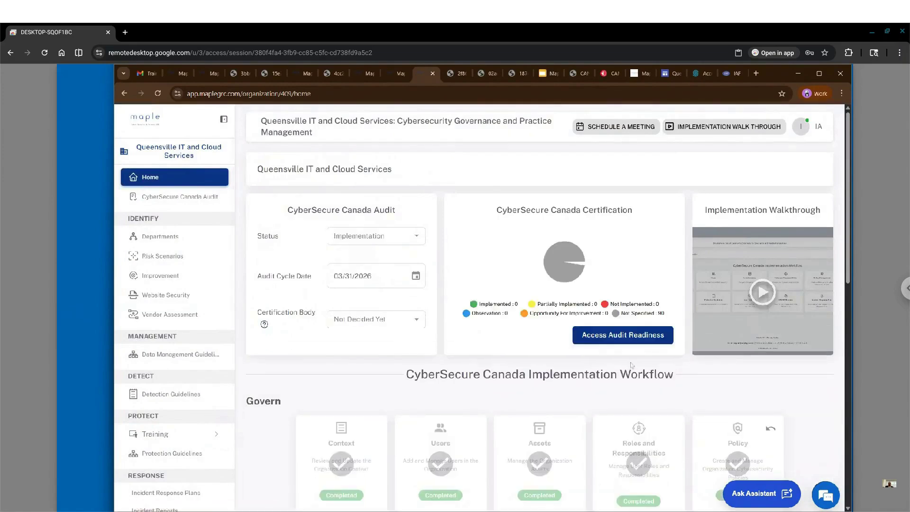
click(604, 336)
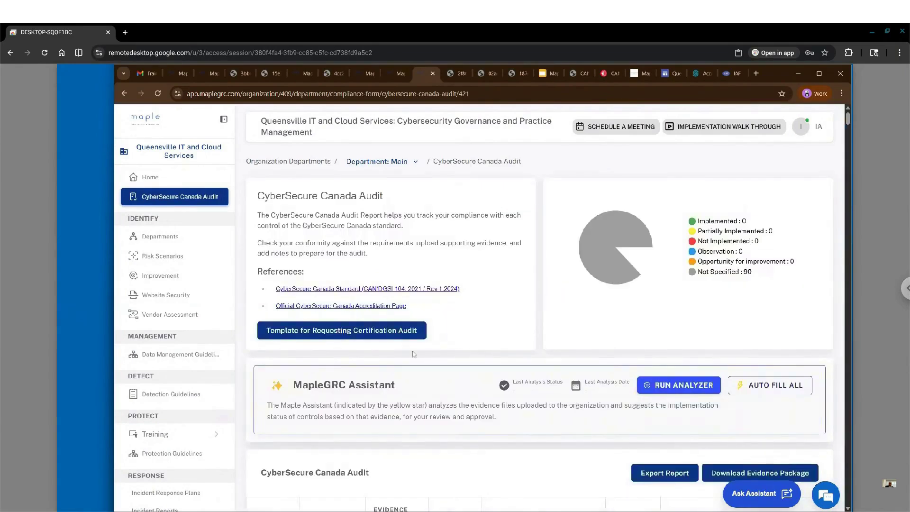
scroll(486, 344, down, 1)
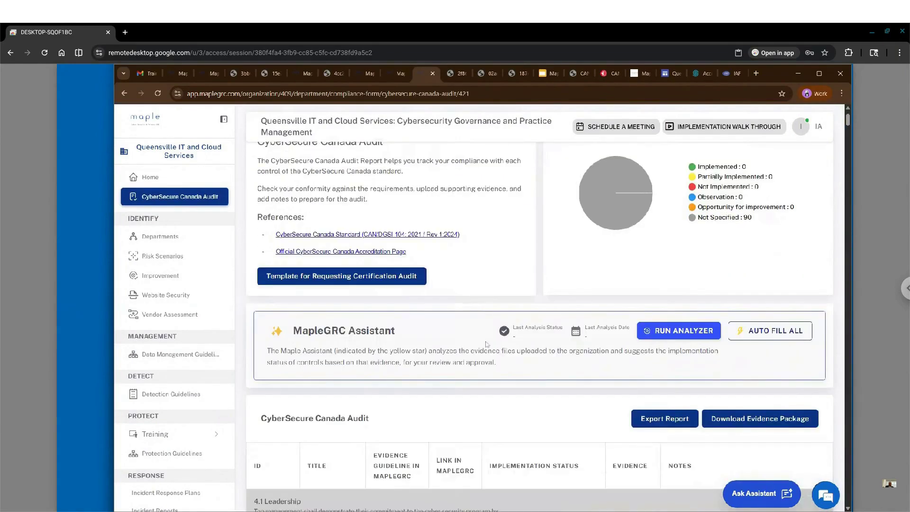
scroll(487, 344, down, 2)
click(669, 251)
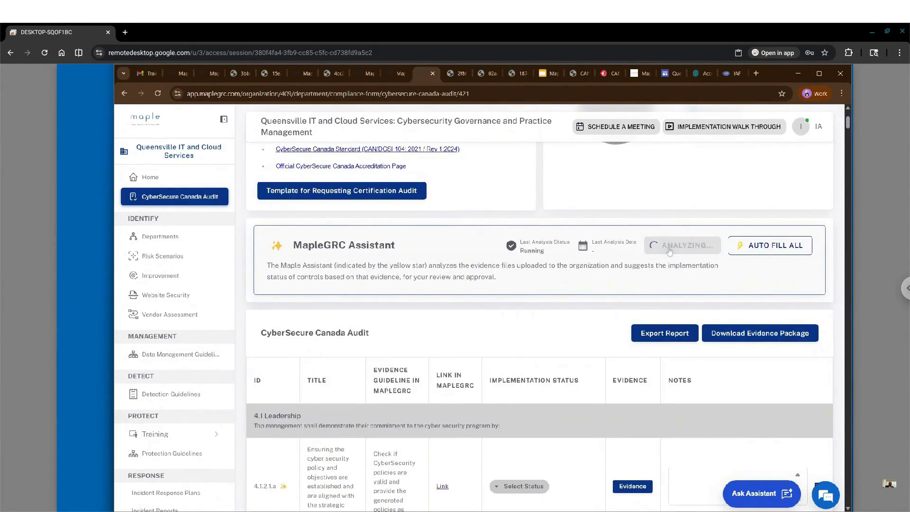
click(271, 324)
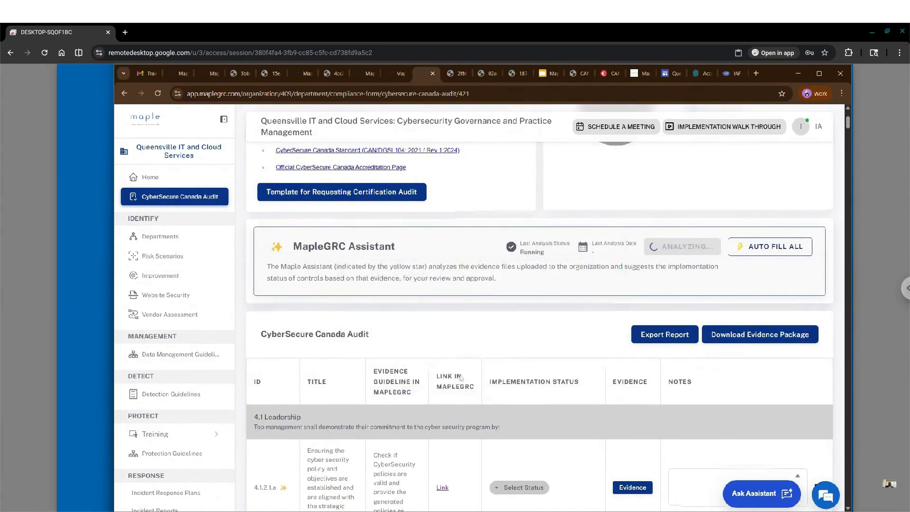
- Examine the CyberSecure Canada Audit summary chart and the table of controls with their status, evidence and notes columns
scroll(460, 377, up, 3)
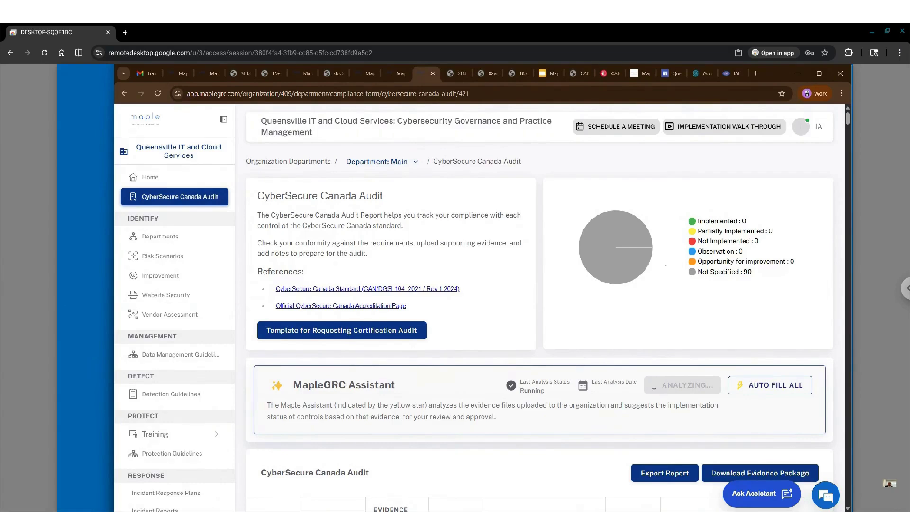
scroll(539, 308, down, 5)
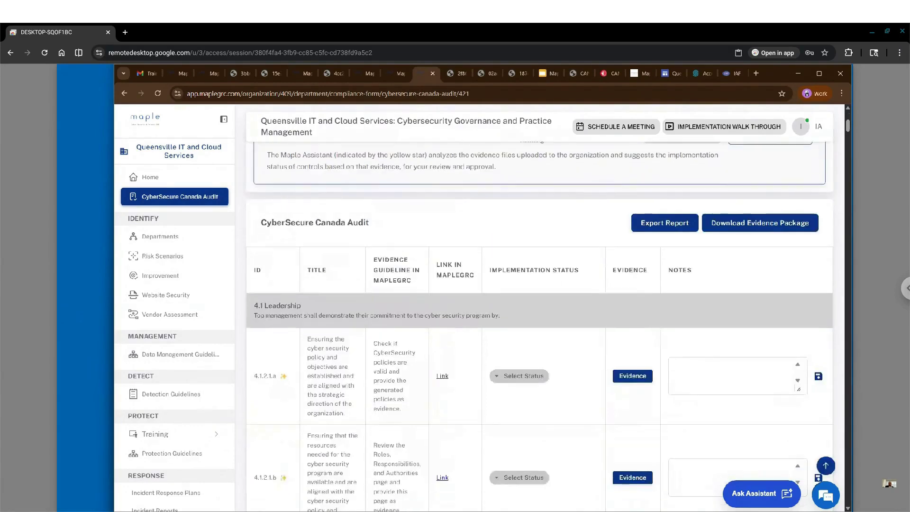
scroll(539, 308, down, 20)
scroll(539, 308, up, 20)
scroll(539, 308, up, 15)
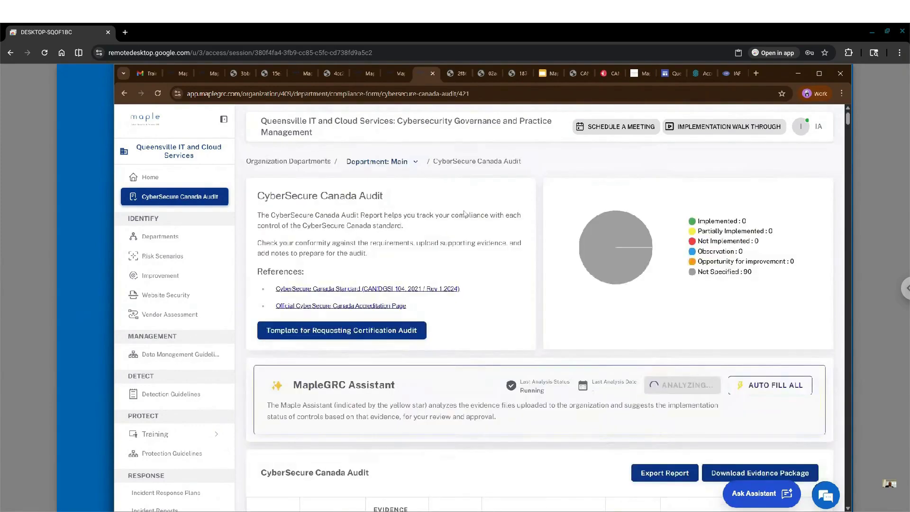
- Return to the home page and reopen the audit readiness page to check the assistant's analysis status
click(159, 177)
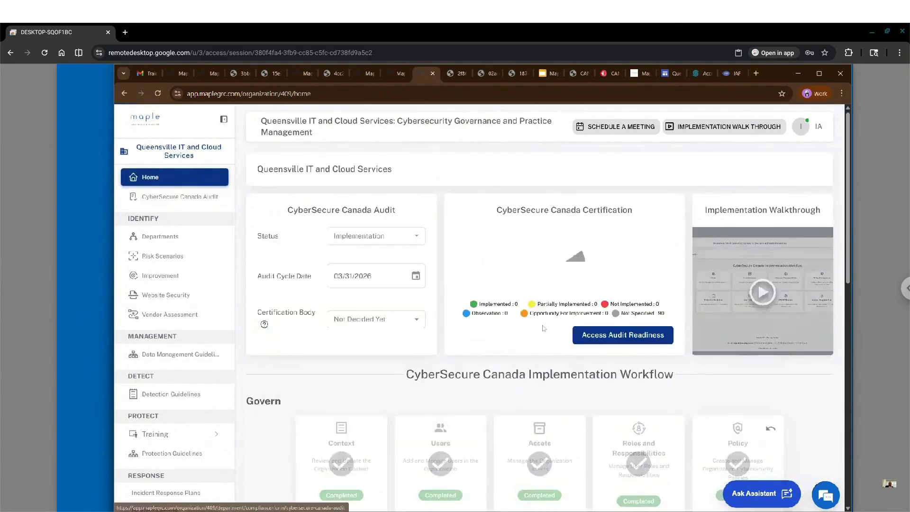
click(605, 336)
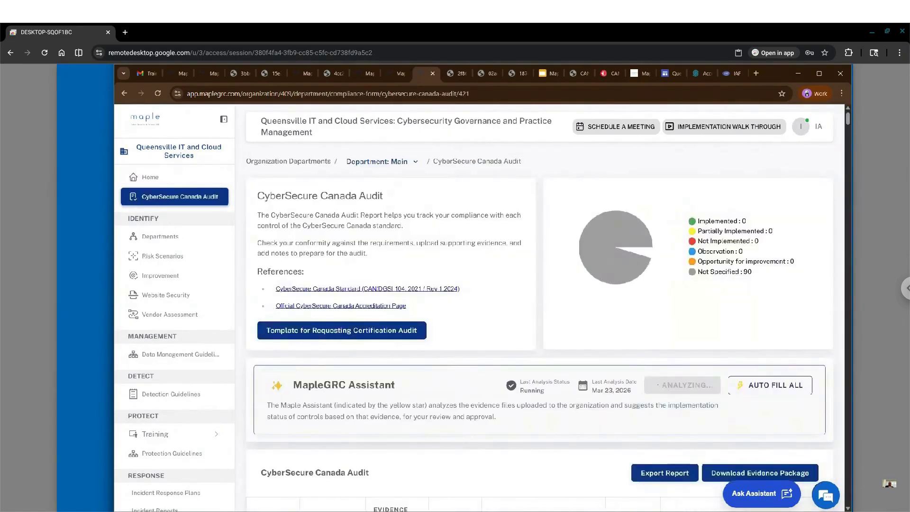
scroll(556, 368, down, 2)
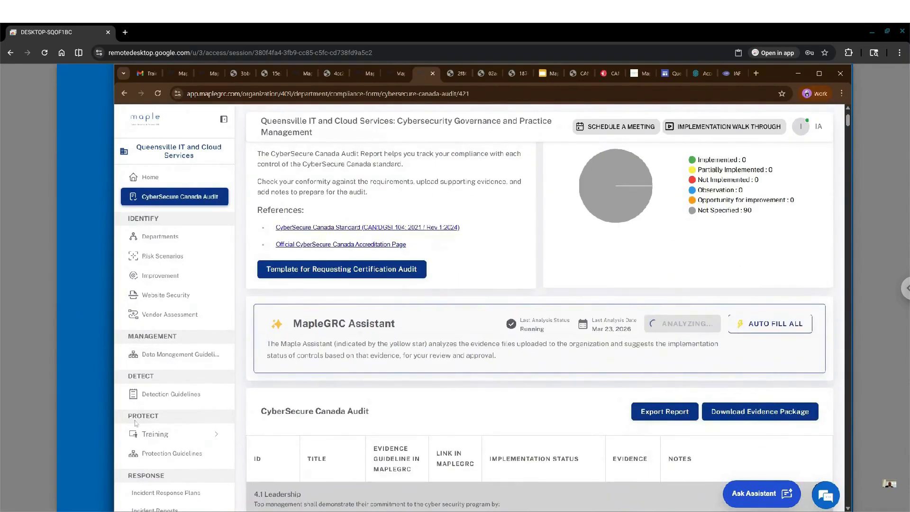
- Review the implementation workflow on the home page, then open the Policy Manager and examine the policy list's statuses
click(150, 177)
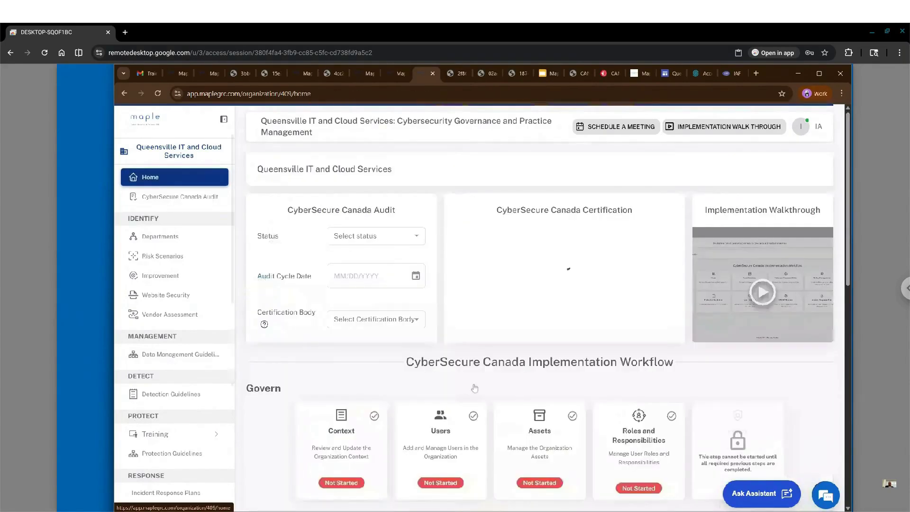
scroll(474, 387, down, 2)
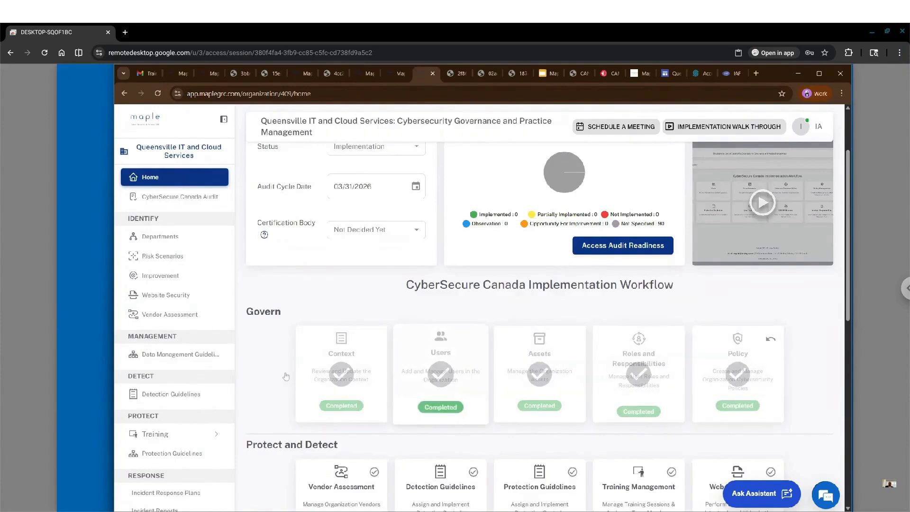
scroll(193, 411, down, 3)
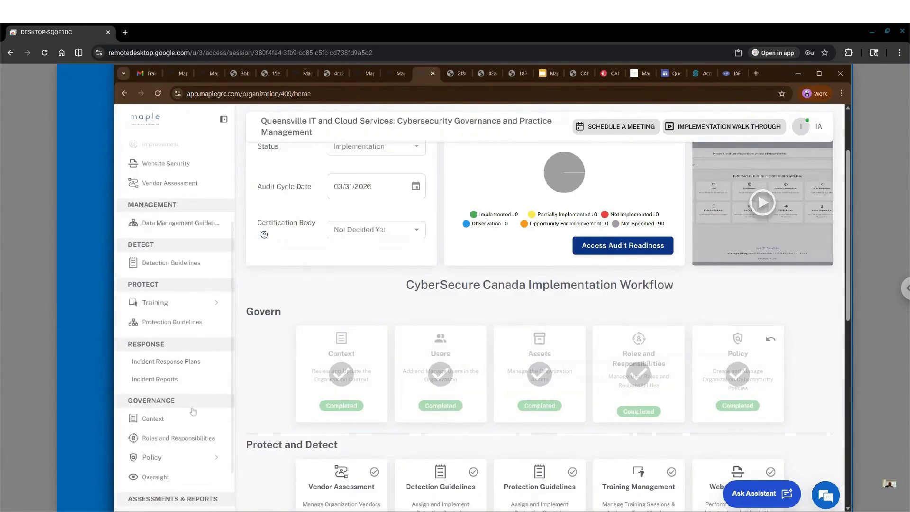
click(178, 457)
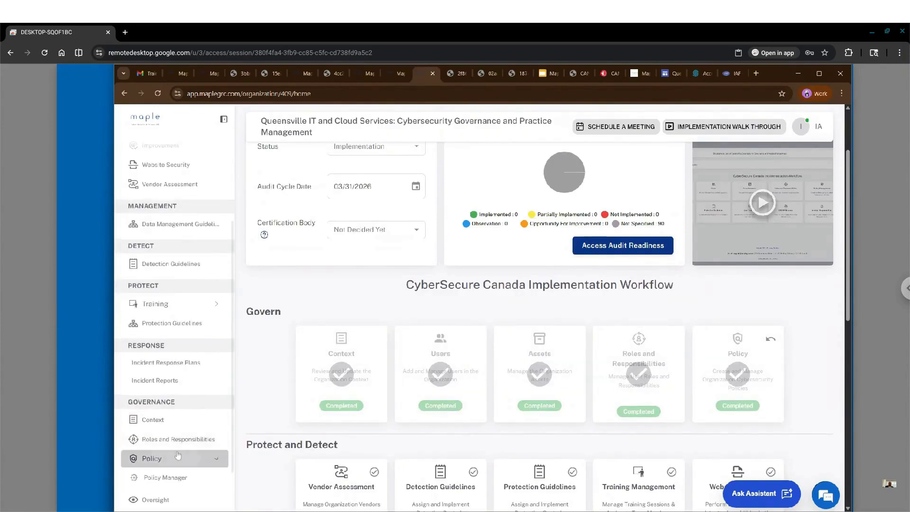
scroll(175, 450, down, 1)
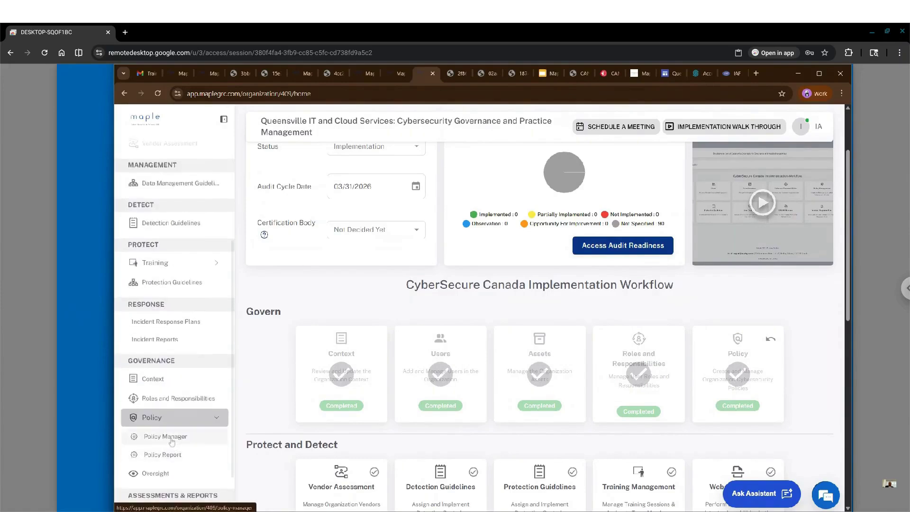
click(165, 436)
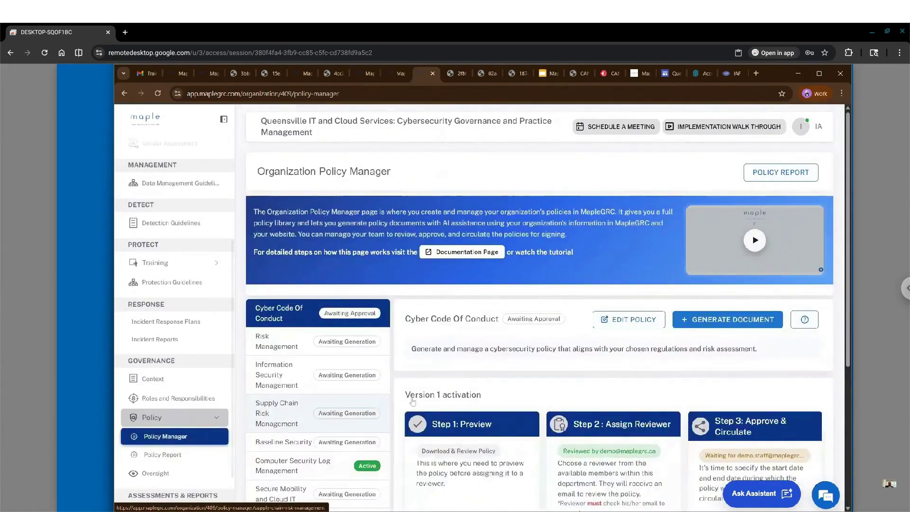
scroll(412, 402, down, 2)
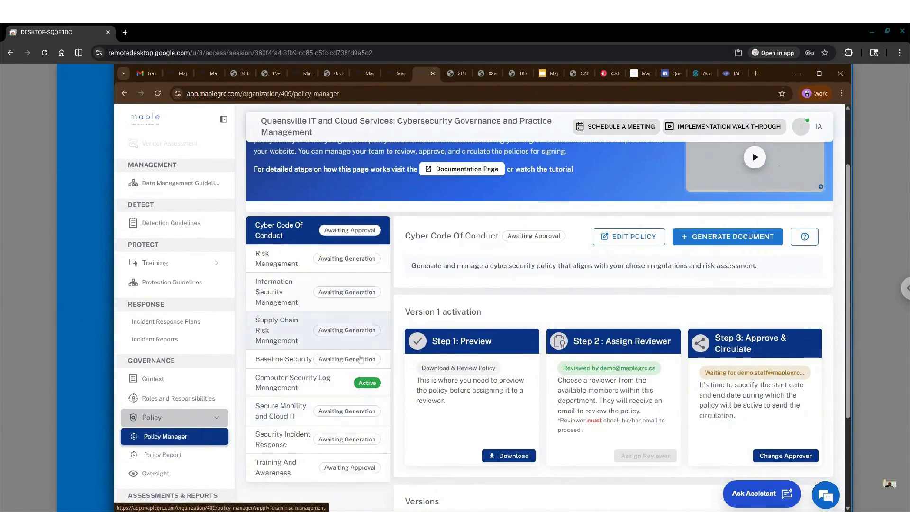